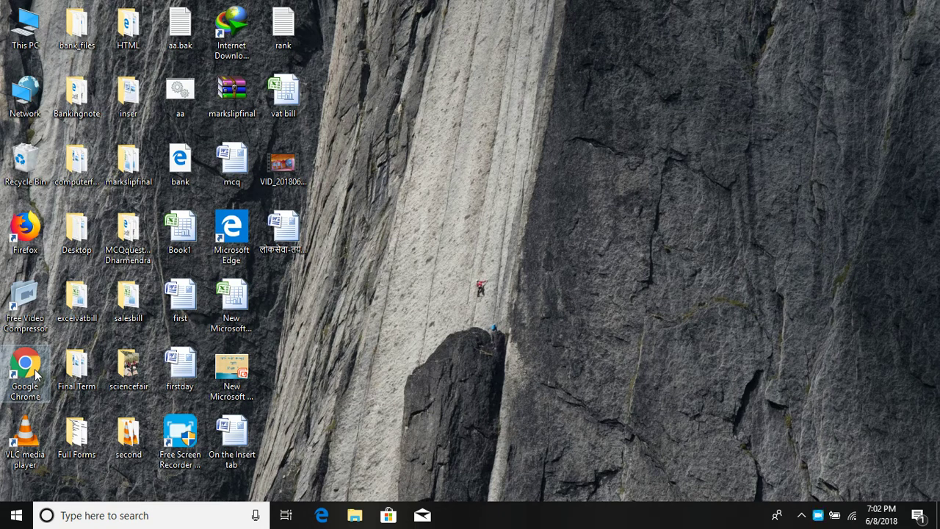
Step: Launch Chrome and go to youtube.com
{"action": "double_click", "coordinate": [37, 374]}
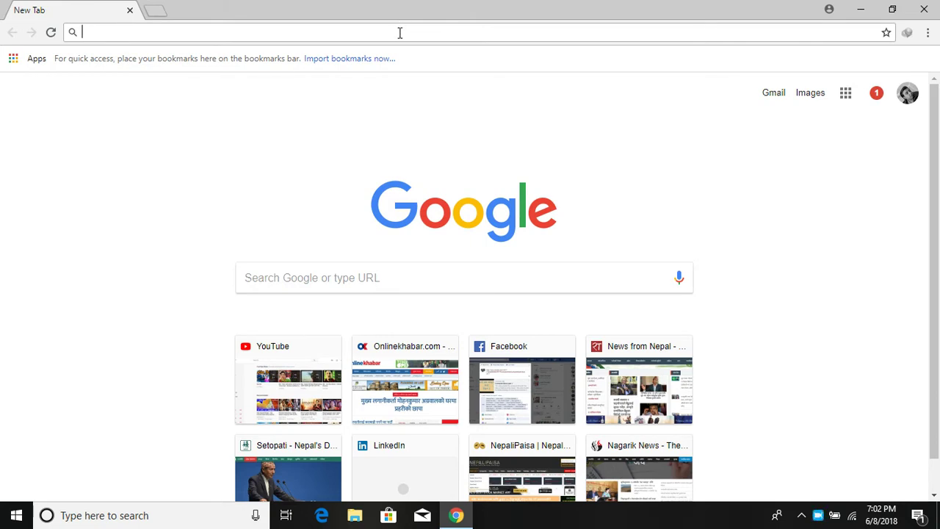
{"action": "type", "text": "youtube.com"}
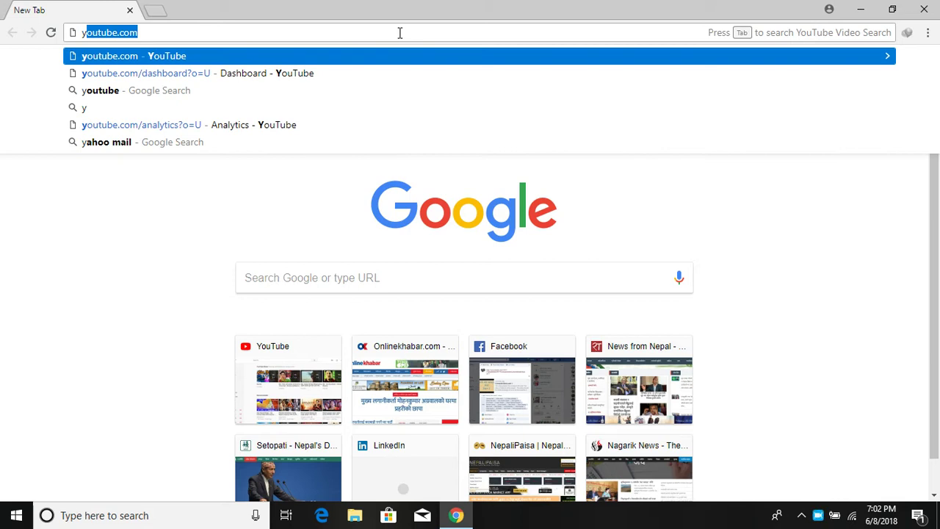
{"action": "key", "text": "Return"}
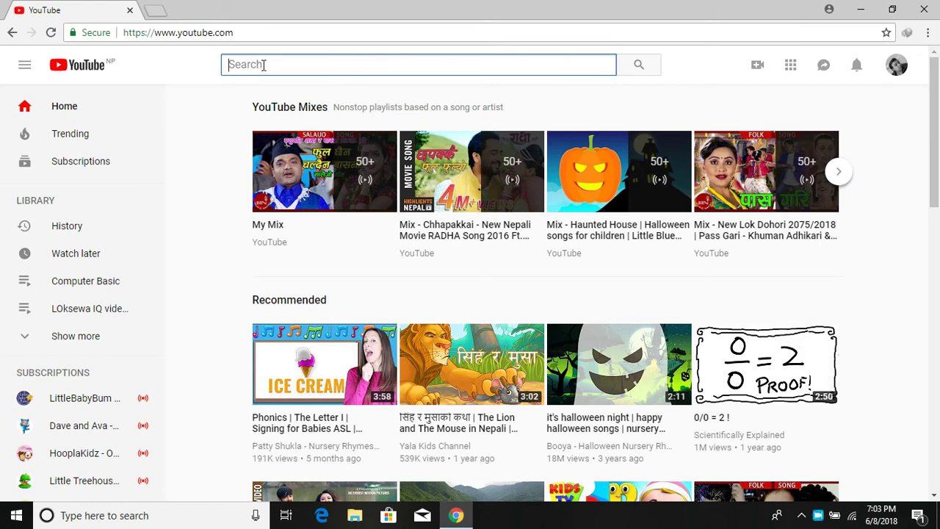
Step: Search YouTube for the tutor's name and open the tutor's channel from the results
{"action": "type", "text": "tu"}
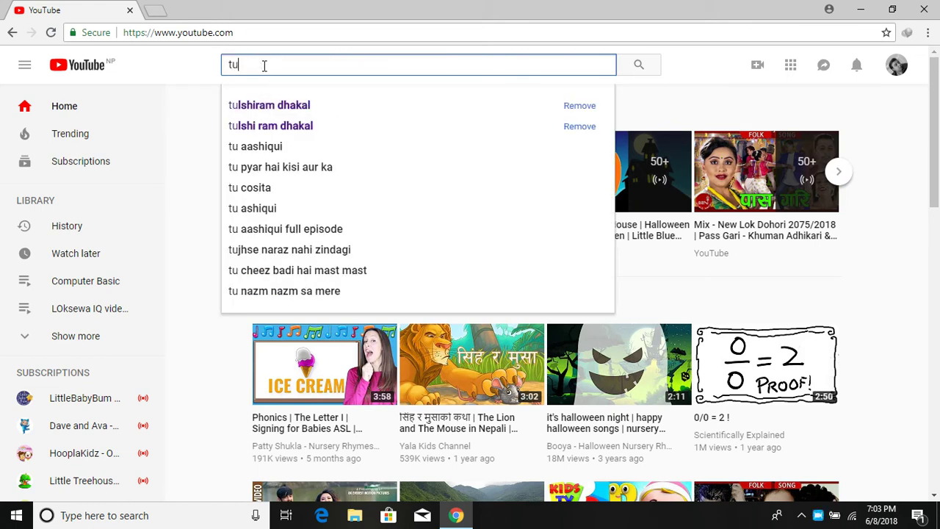
{"action": "type", "text": "lsh"}
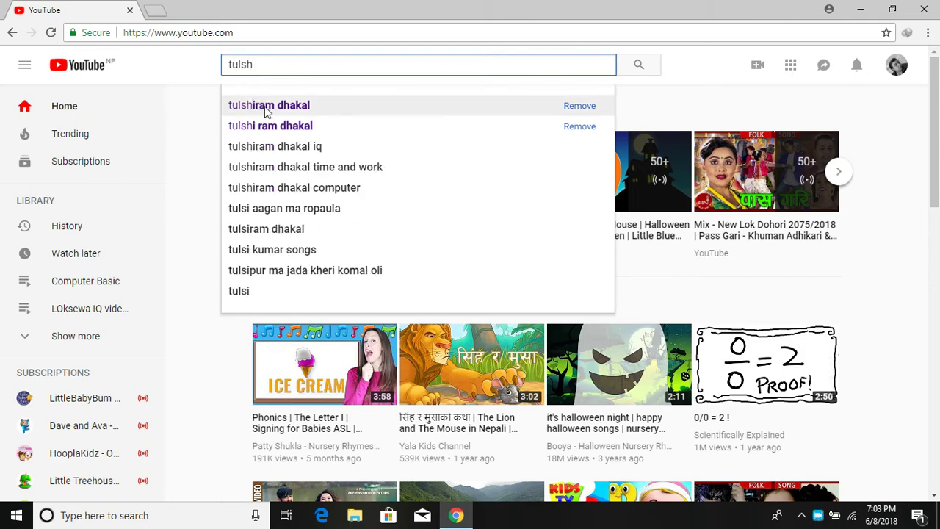
{"action": "left_click", "coordinate": [294, 106]}
{"action": "left_click", "coordinate": [407, 178]}
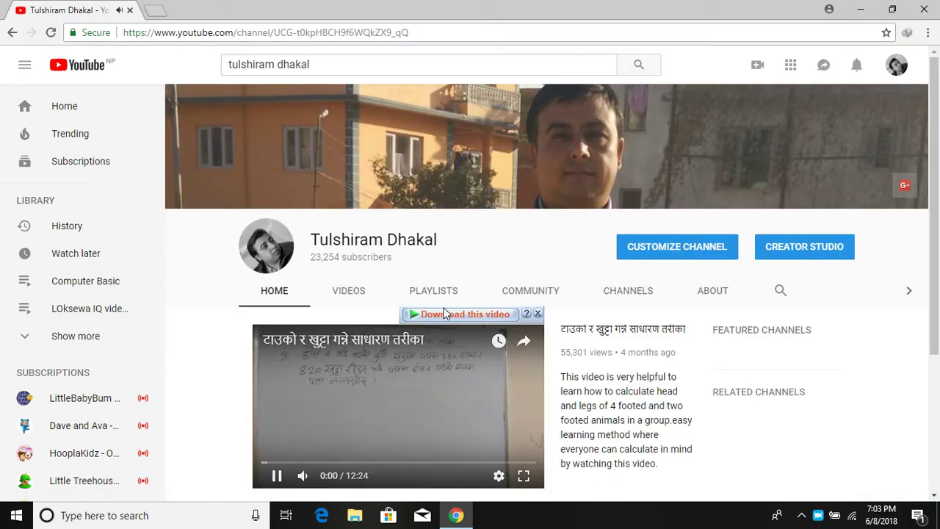
Step: Scroll through the channel's PLAYLISTS tab
{"action": "left_click", "coordinate": [435, 291]}
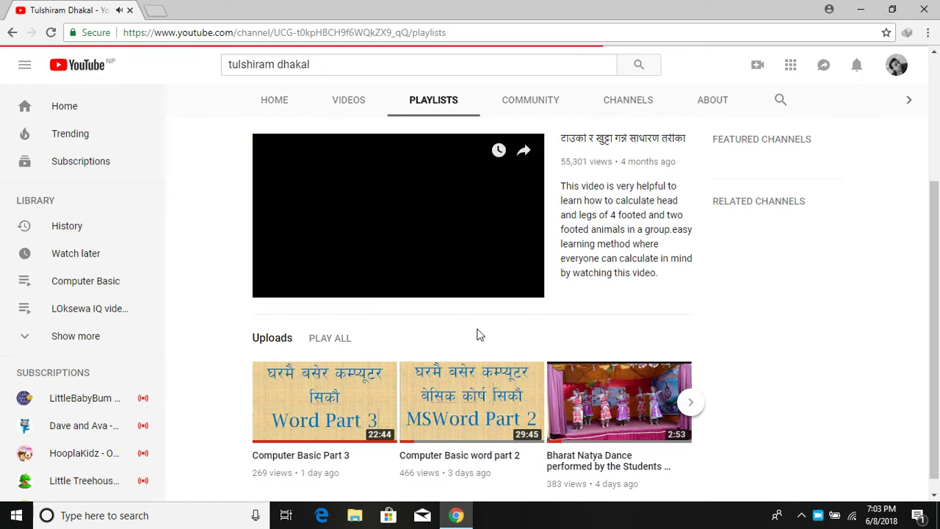
{"action": "scroll", "coordinate": [461, 320], "scroll_direction": "down", "scroll_amount": 2}
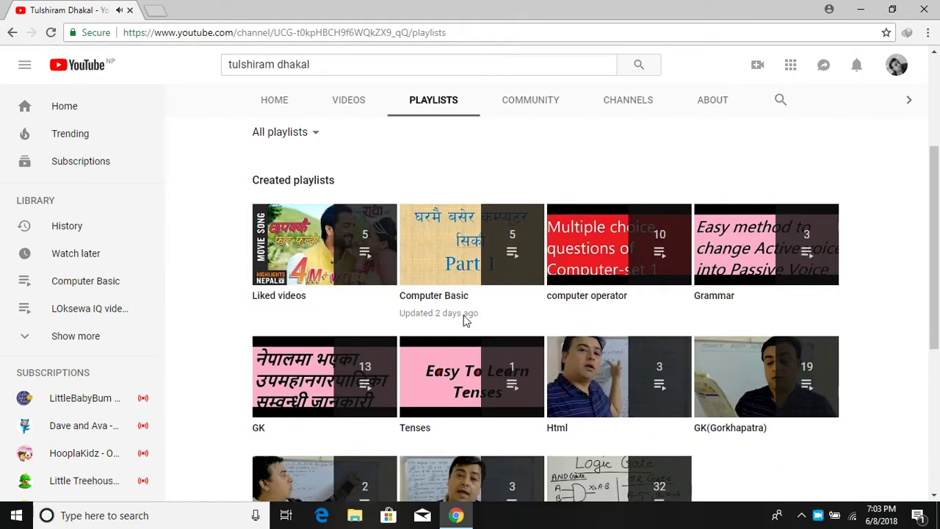
{"action": "scroll", "coordinate": [455, 286], "scroll_direction": "up", "scroll_amount": 2}
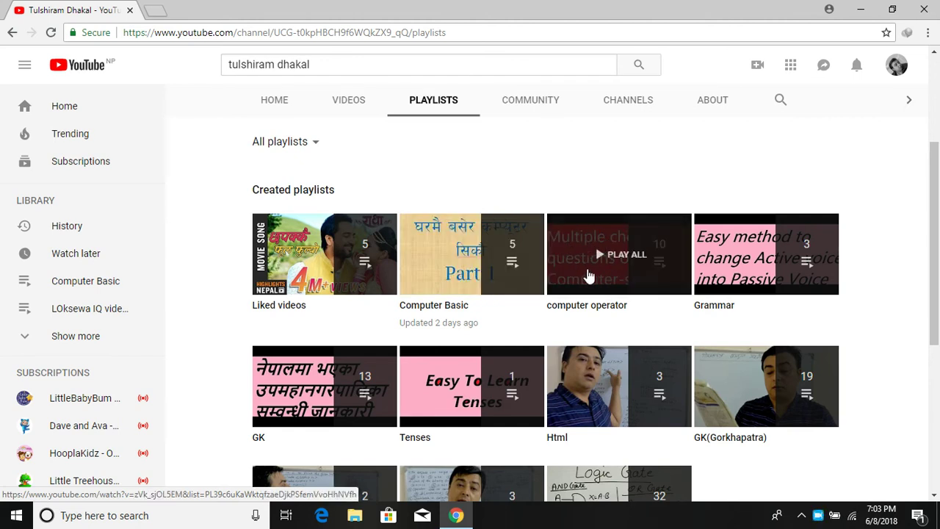
{"action": "scroll", "coordinate": [587, 275], "scroll_direction": "down", "scroll_amount": 1}
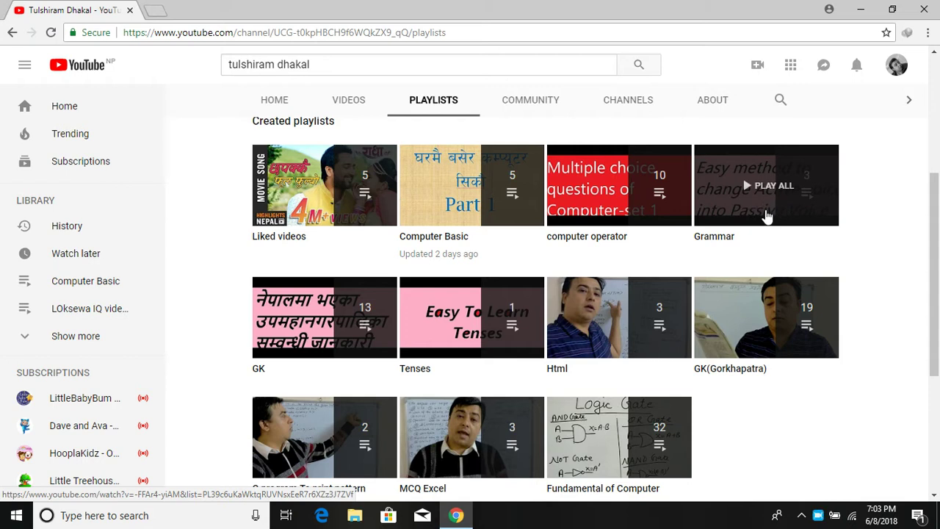
{"action": "scroll", "coordinate": [659, 299], "scroll_direction": "down", "scroll_amount": 2}
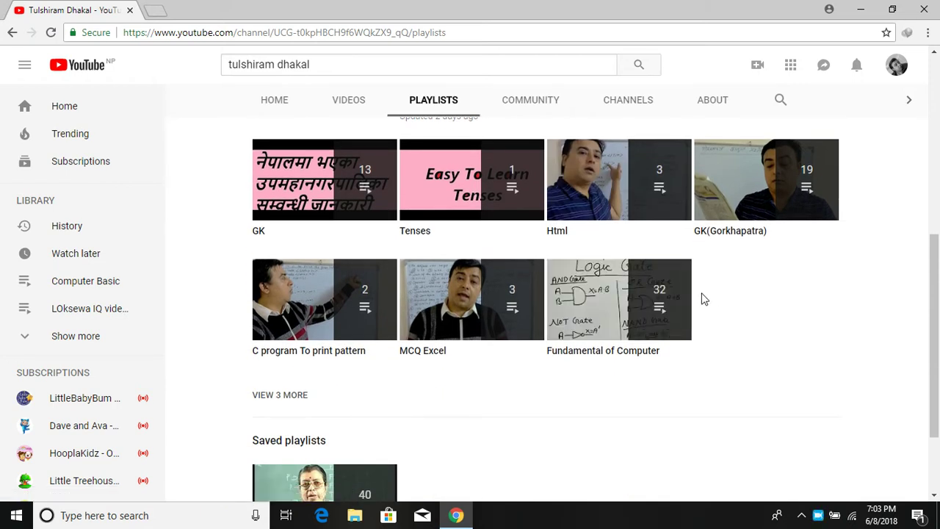
{"action": "scroll", "coordinate": [703, 298], "scroll_direction": "up", "scroll_amount": 2}
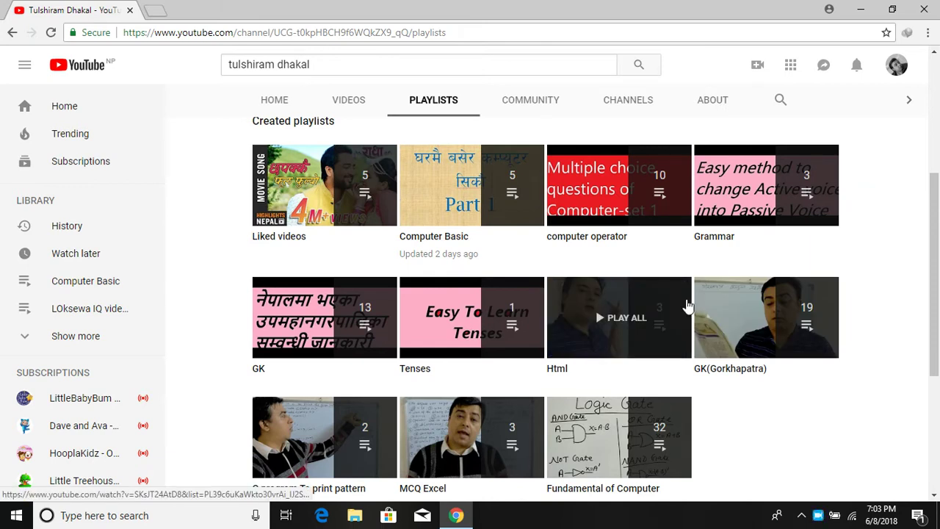
{"action": "scroll", "coordinate": [682, 307], "scroll_direction": "down", "scroll_amount": 1}
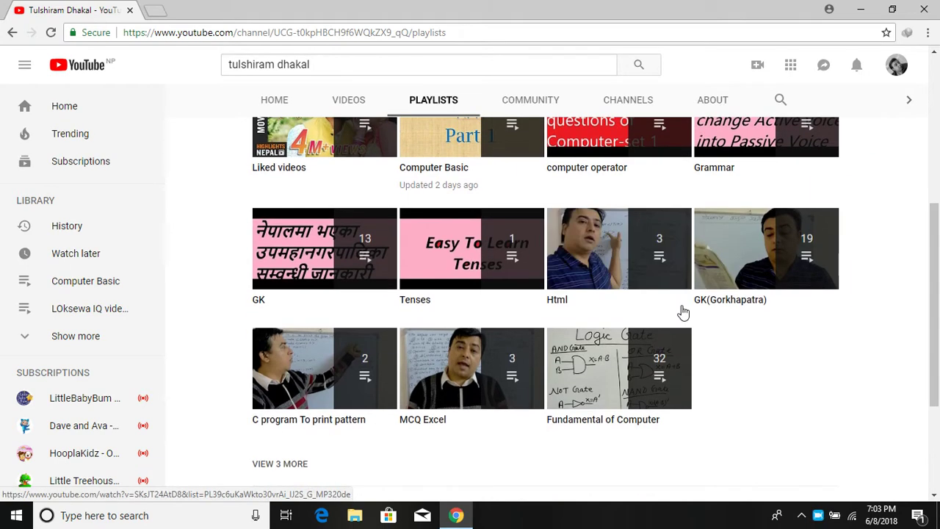
{"action": "scroll", "coordinate": [685, 304], "scroll_direction": "down", "scroll_amount": 1}
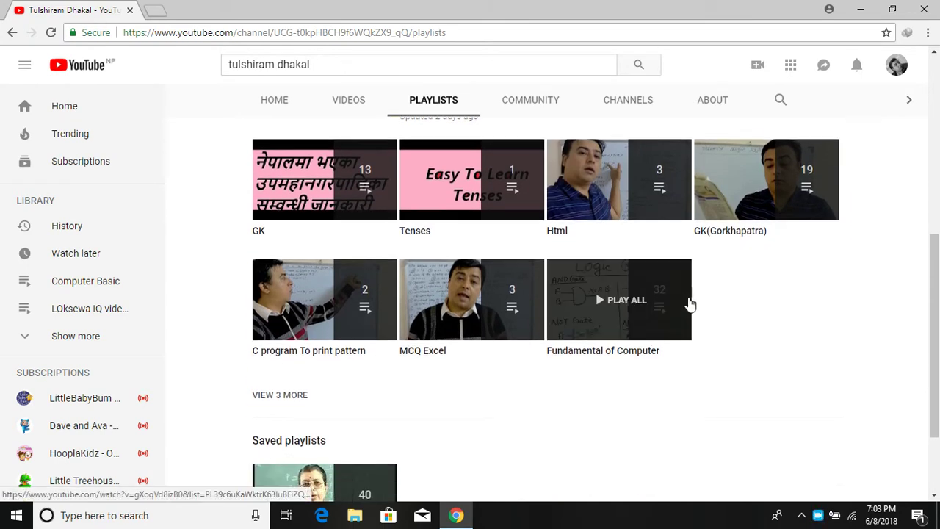
{"action": "scroll", "coordinate": [699, 299], "scroll_direction": "up", "scroll_amount": 2}
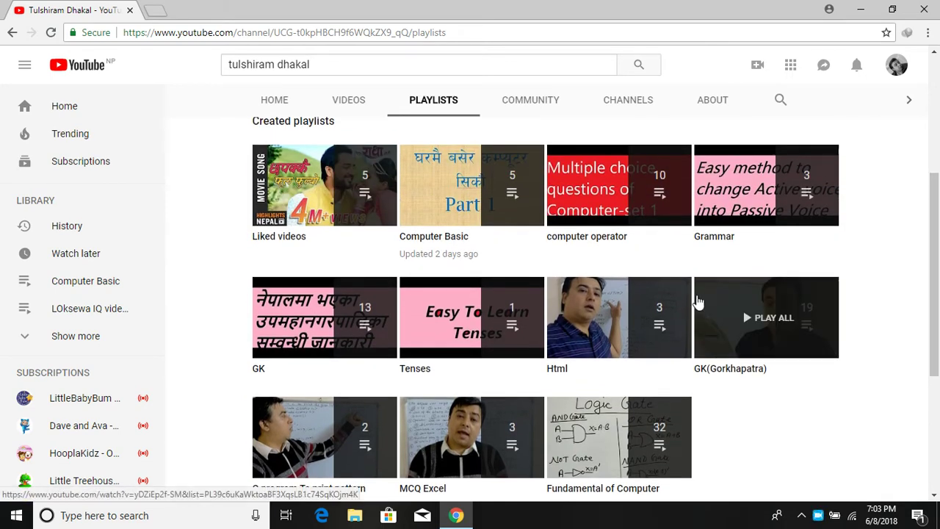
{"action": "scroll", "coordinate": [698, 301], "scroll_direction": "up", "scroll_amount": 1}
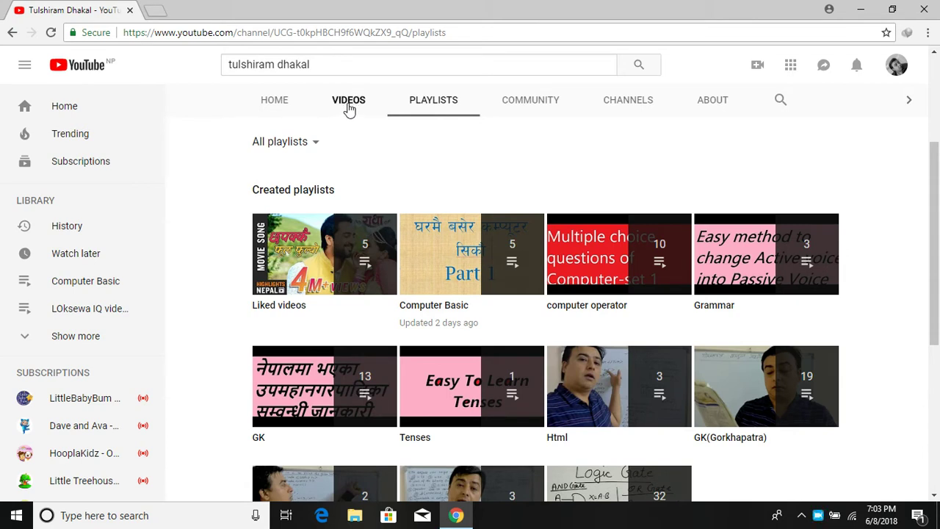
Step: Scroll through the VIDEOS tab's uploads, newest being 'Computer Basic Part 3', then back up
{"action": "left_click", "coordinate": [349, 106]}
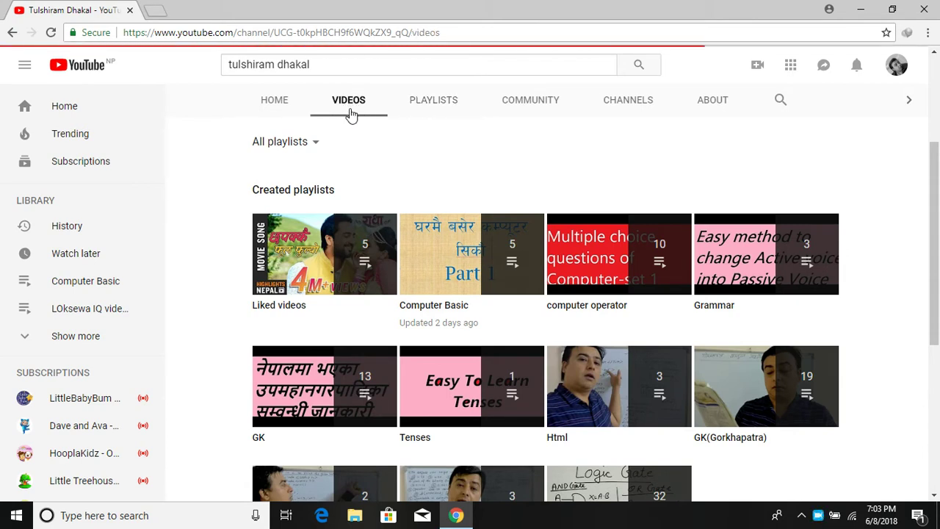
{"action": "scroll", "coordinate": [411, 169], "scroll_direction": "down", "scroll_amount": 6}
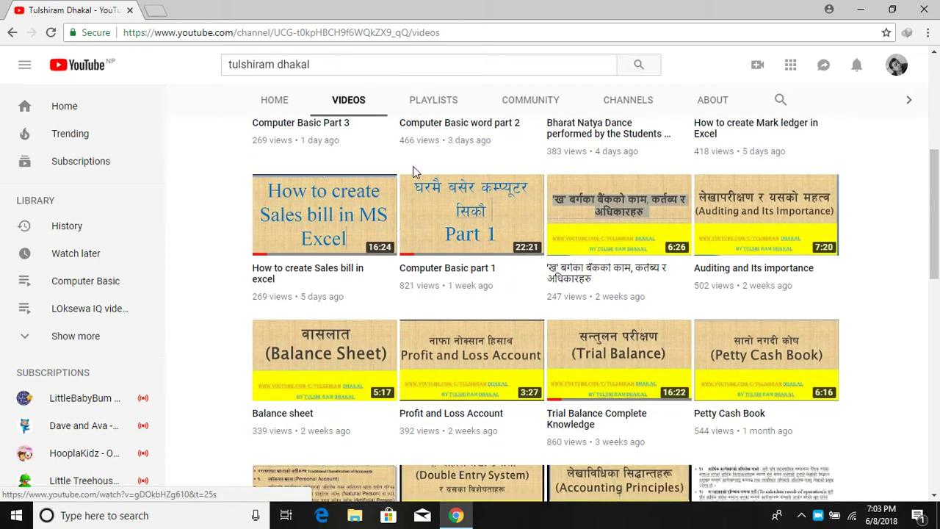
{"action": "scroll", "coordinate": [415, 172], "scroll_direction": "down", "scroll_amount": 5}
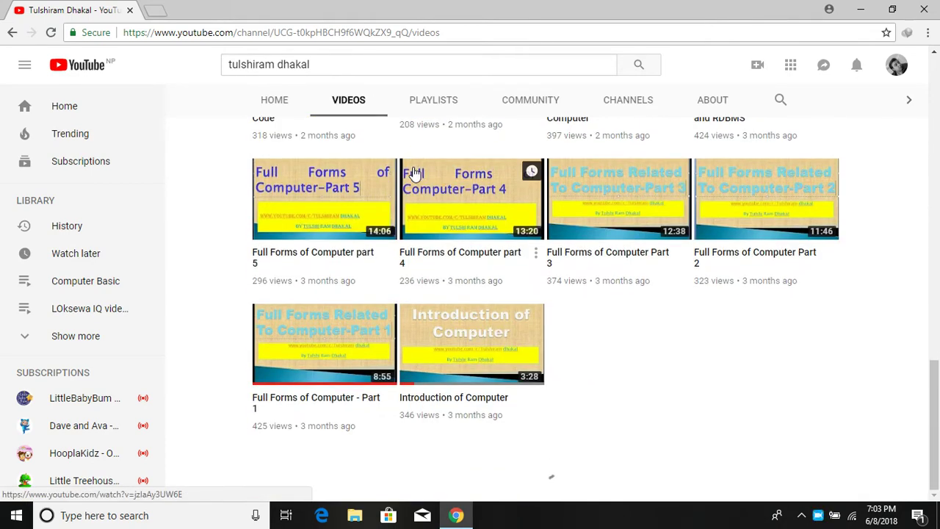
{"action": "scroll", "coordinate": [413, 173], "scroll_direction": "down", "scroll_amount": 4}
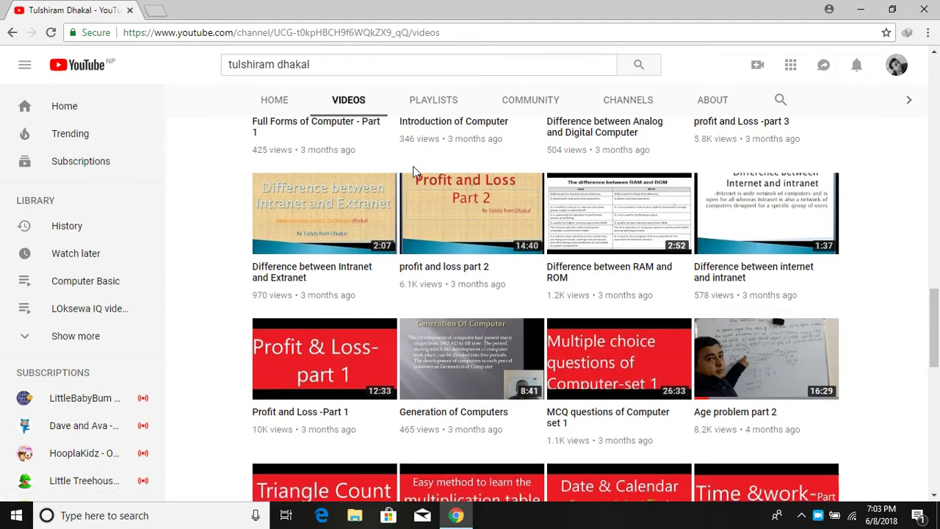
{"action": "scroll", "coordinate": [413, 172], "scroll_direction": "down", "scroll_amount": 4}
{"action": "scroll", "coordinate": [412, 172], "scroll_direction": "down", "scroll_amount": 5}
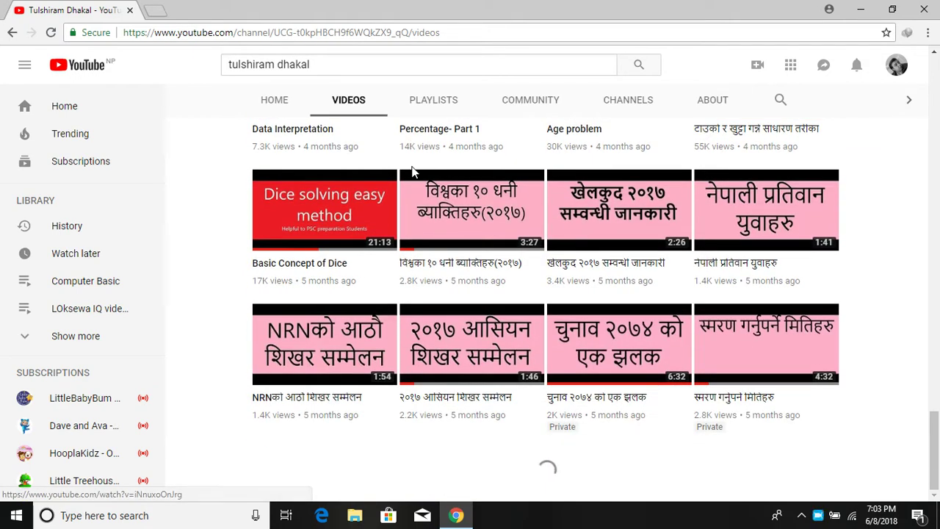
{"action": "scroll", "coordinate": [412, 172], "scroll_direction": "down", "scroll_amount": 15}
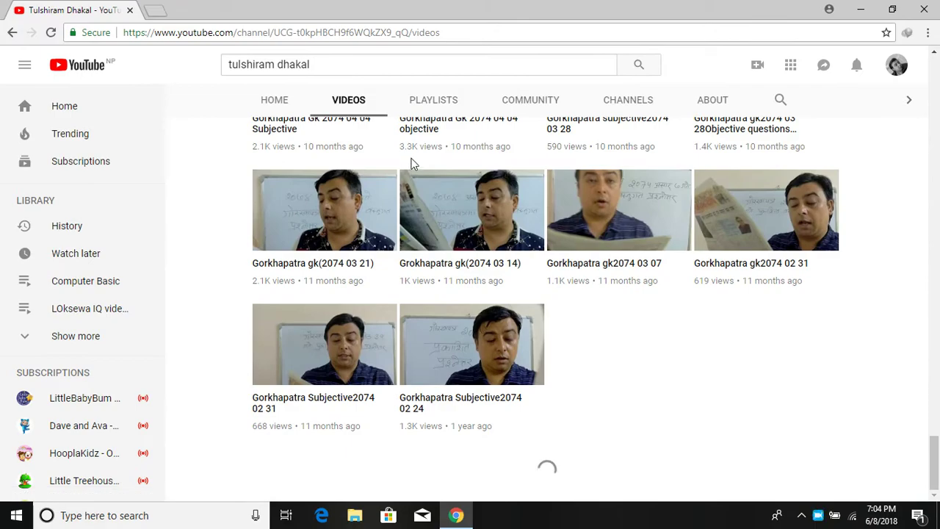
{"action": "scroll", "coordinate": [409, 159], "scroll_direction": "up", "scroll_amount": 20}
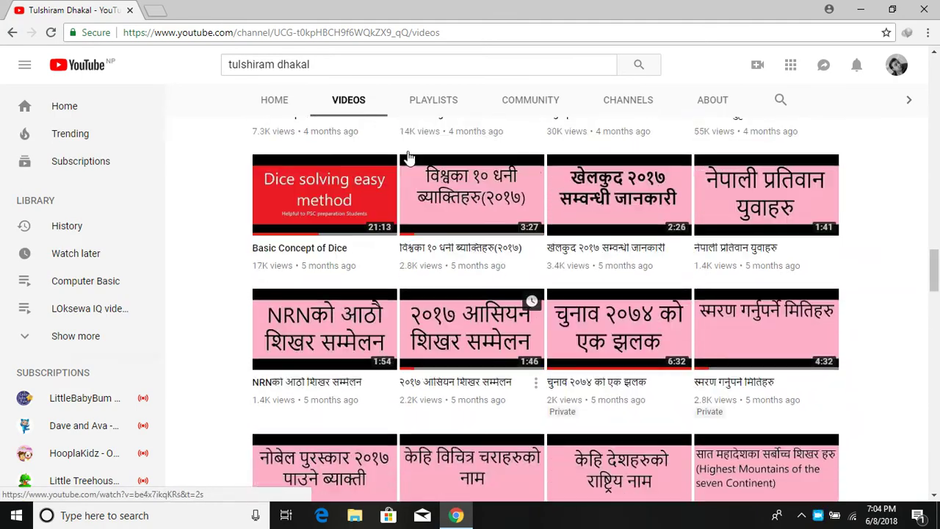
{"action": "scroll", "coordinate": [408, 154], "scroll_direction": "up", "scroll_amount": 10}
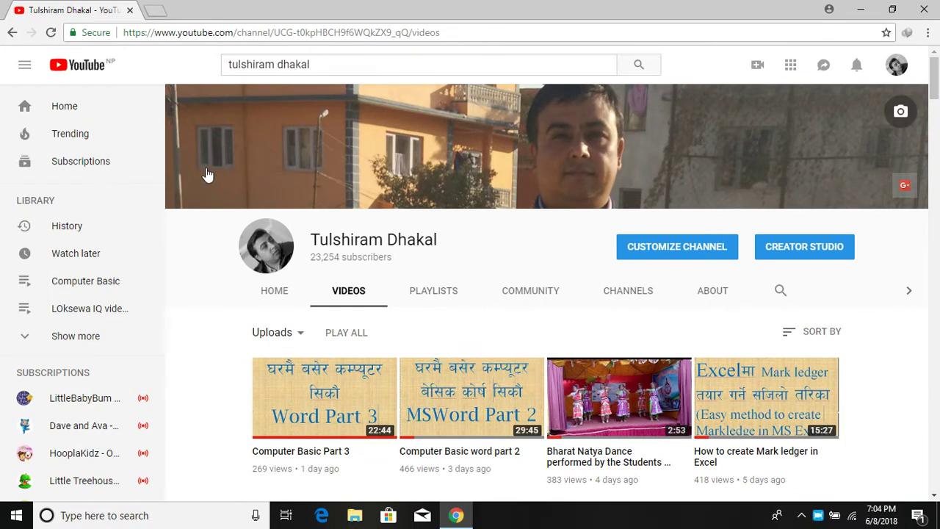
{"action": "scroll", "coordinate": [445, 189], "scroll_direction": "down", "scroll_amount": 5}
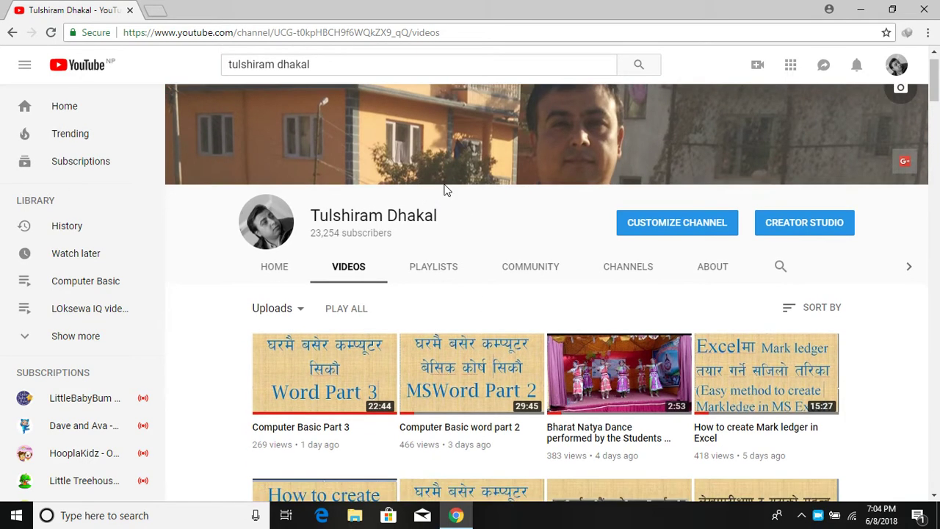
{"action": "scroll", "coordinate": [453, 212], "scroll_direction": "down", "scroll_amount": 1}
{"action": "scroll", "coordinate": [453, 205], "scroll_direction": "up", "scroll_amount": 6}
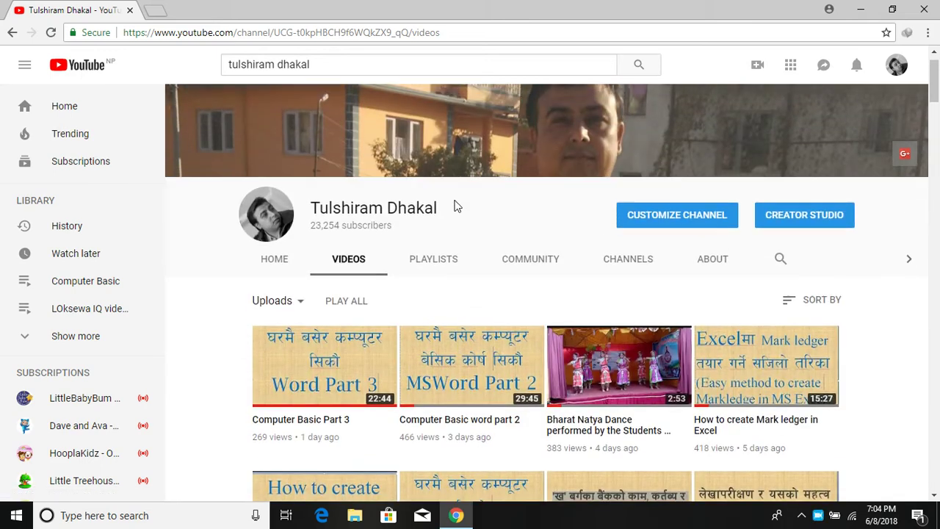
Step: Minimize Chrome and start archiving the Desktop folder as Desktop.zip in ZIP format
{"action": "left_click", "coordinate": [859, 16]}
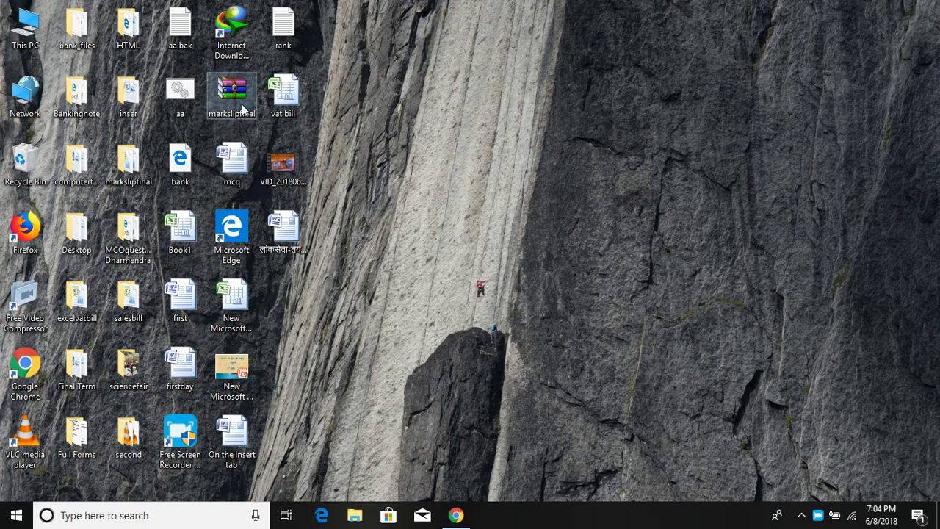
{"action": "right_click", "coordinate": [76, 233]}
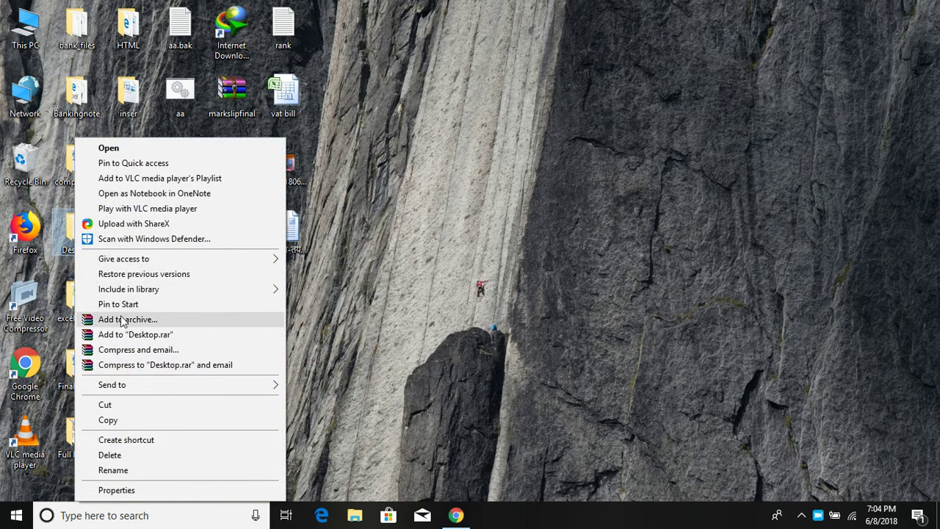
{"action": "left_click", "coordinate": [129, 320]}
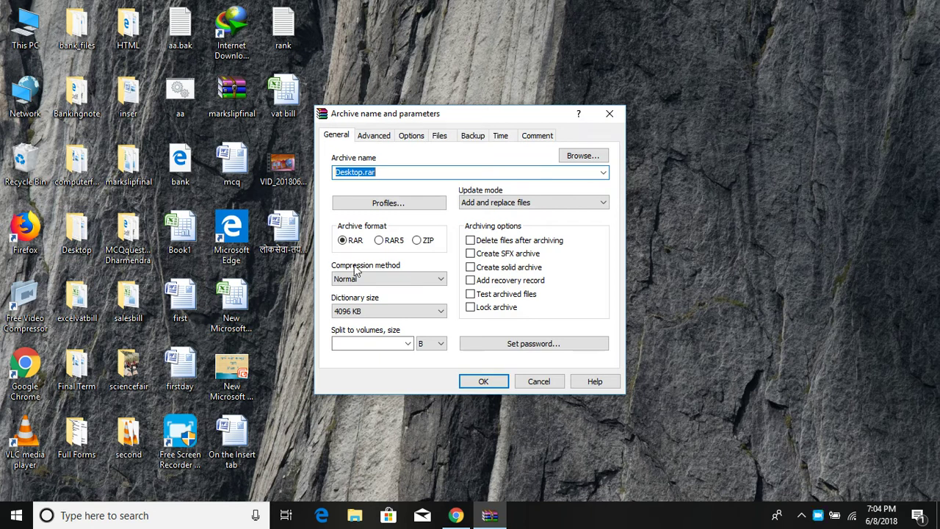
{"action": "left_click", "coordinate": [419, 244]}
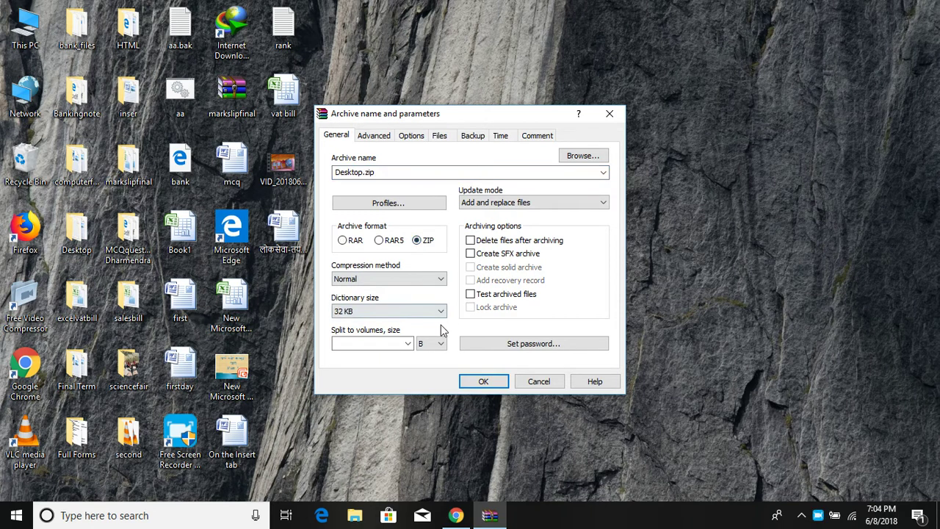
{"action": "left_click", "coordinate": [485, 382]}
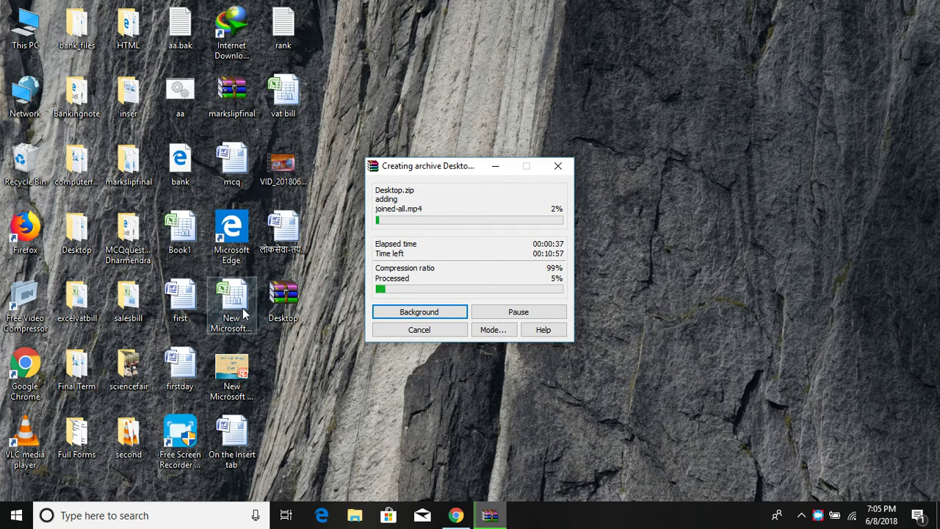
Step: Check the Desktop folder's properties, then cancel creating the Desktop archive
{"action": "right_click", "coordinate": [67, 234]}
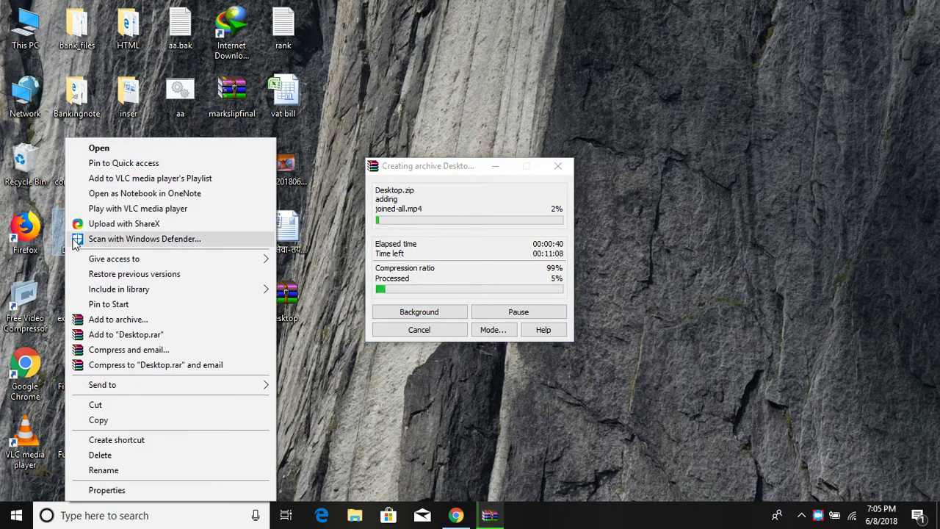
{"action": "left_click", "coordinate": [123, 486]}
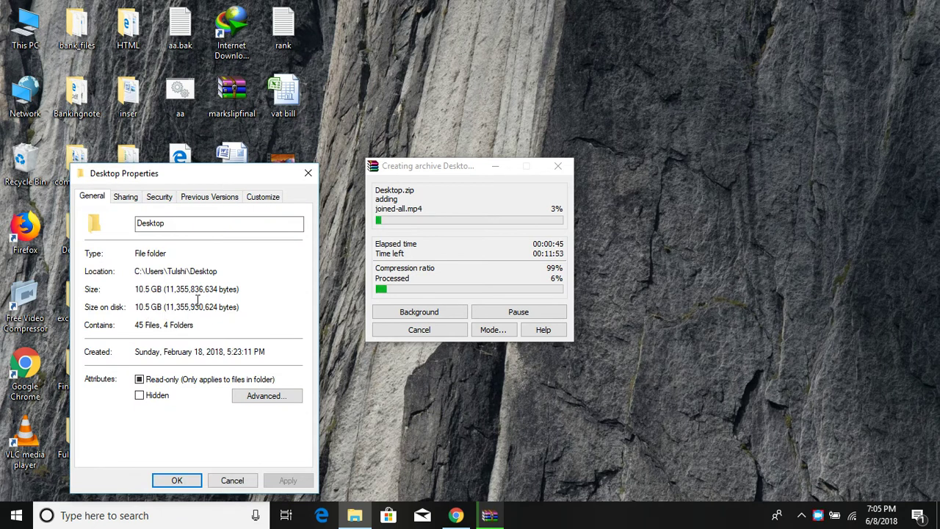
{"action": "left_click", "coordinate": [308, 174]}
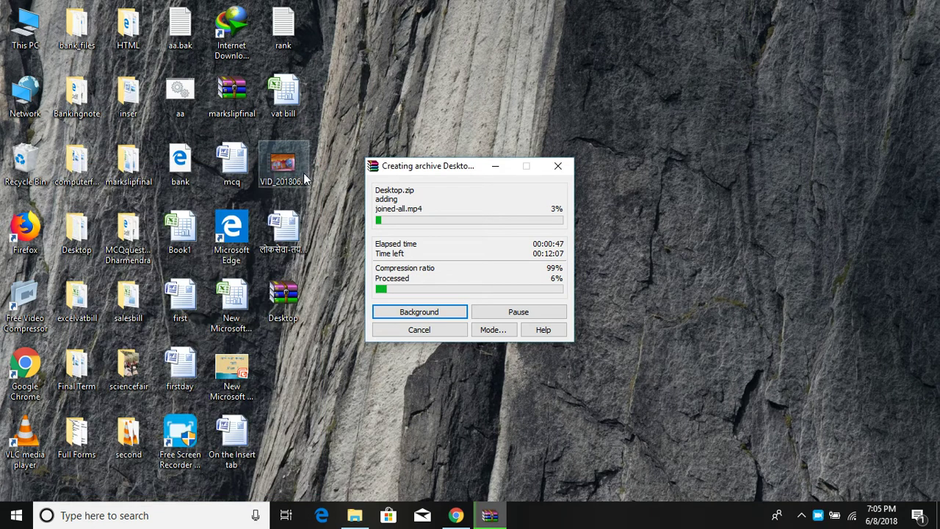
{"action": "left_click", "coordinate": [557, 165]}
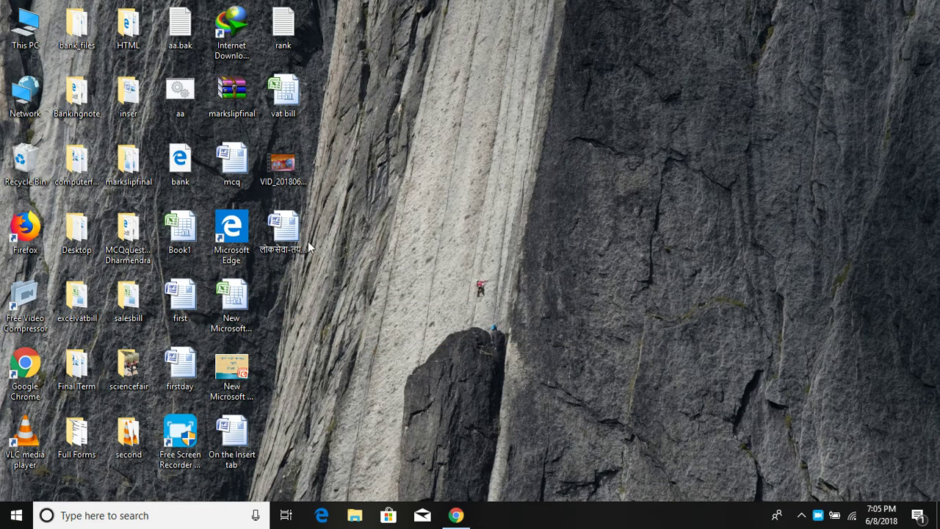
Step: Check the Bankingnote folder's properties: 5.74 MB, 44 files, 4 folders
{"action": "right_click", "coordinate": [78, 107]}
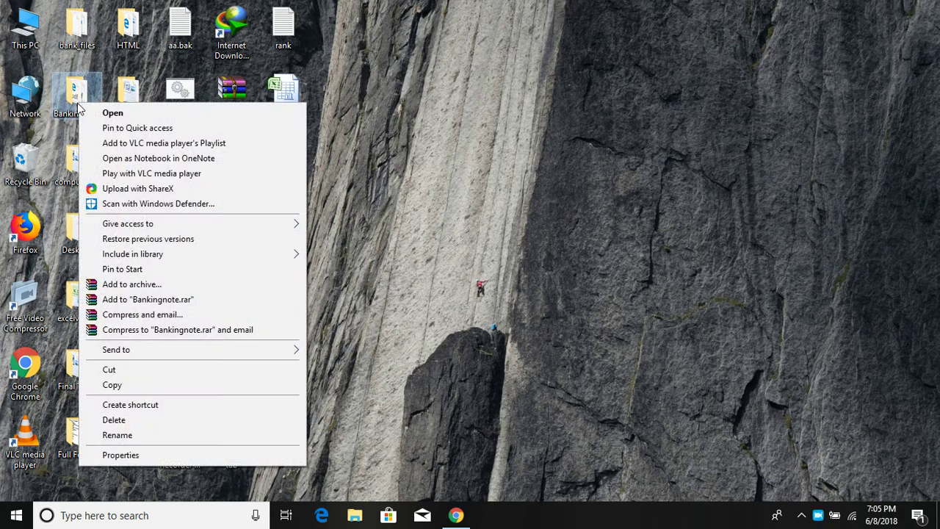
{"action": "left_click", "coordinate": [135, 453]}
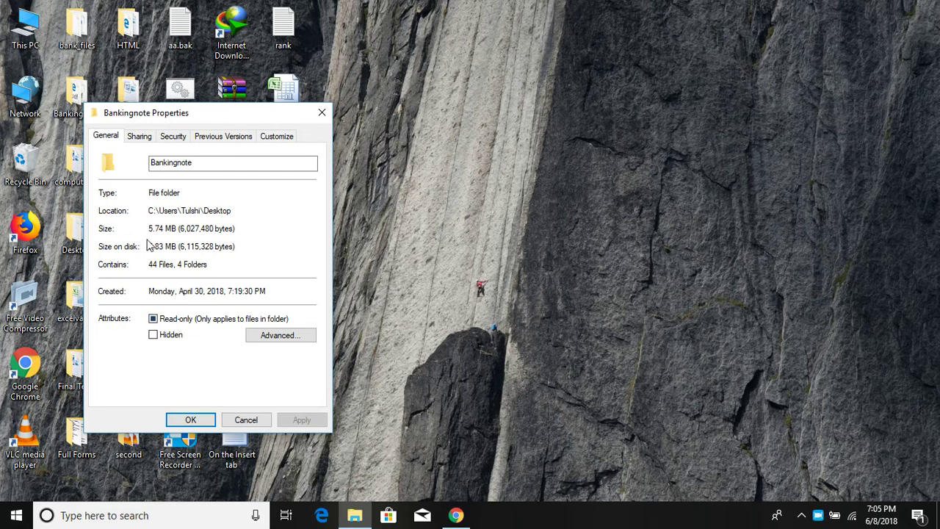
{"action": "left_click", "coordinate": [321, 113]}
Step: Archive the Bankingnote folder as Bankingnote.zip in ZIP format
{"action": "right_click", "coordinate": [80, 105]}
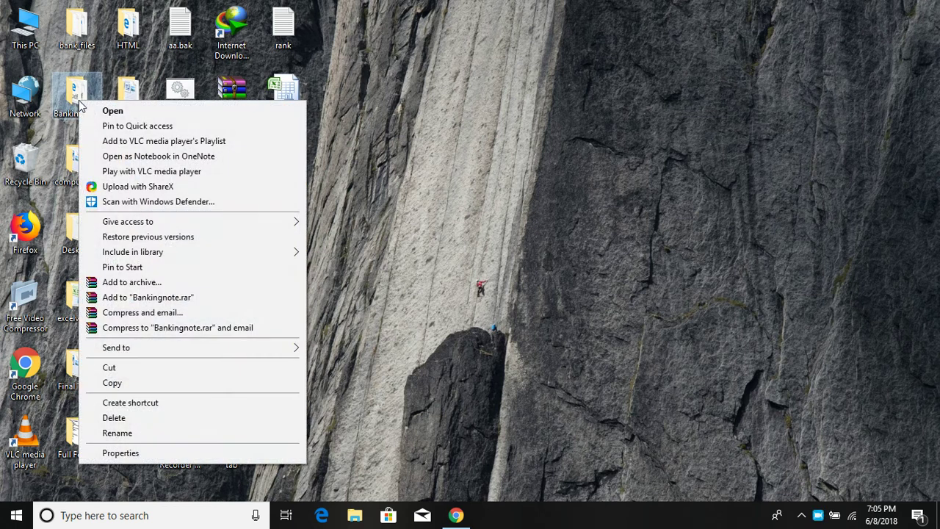
{"action": "left_click", "coordinate": [140, 292]}
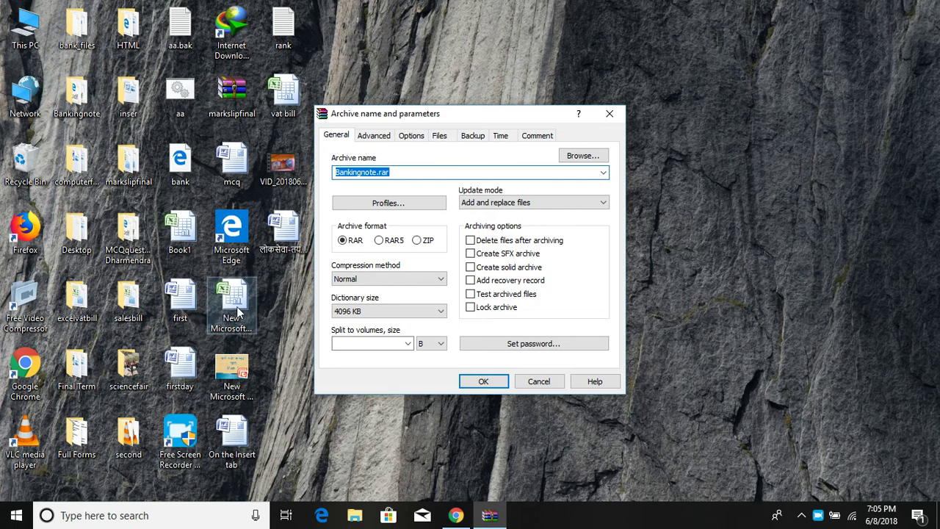
{"action": "left_click", "coordinate": [418, 242]}
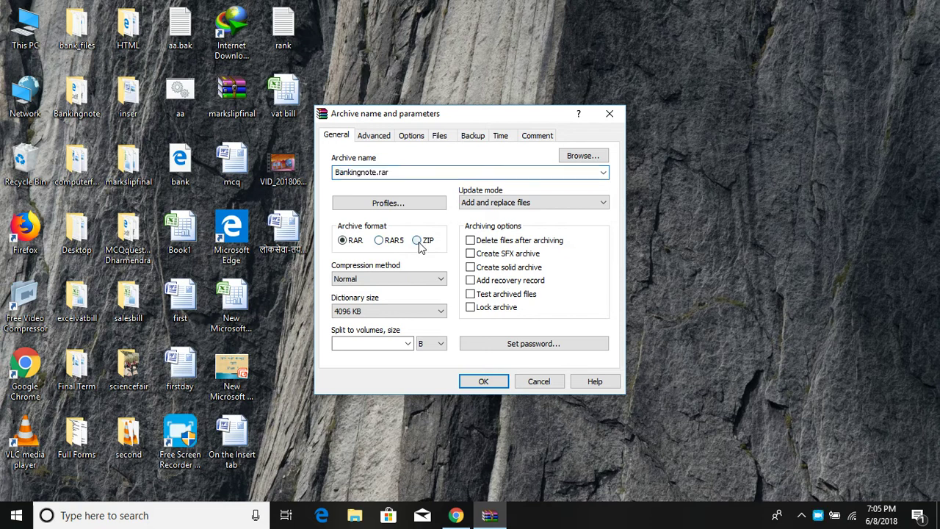
{"action": "left_click", "coordinate": [482, 383]}
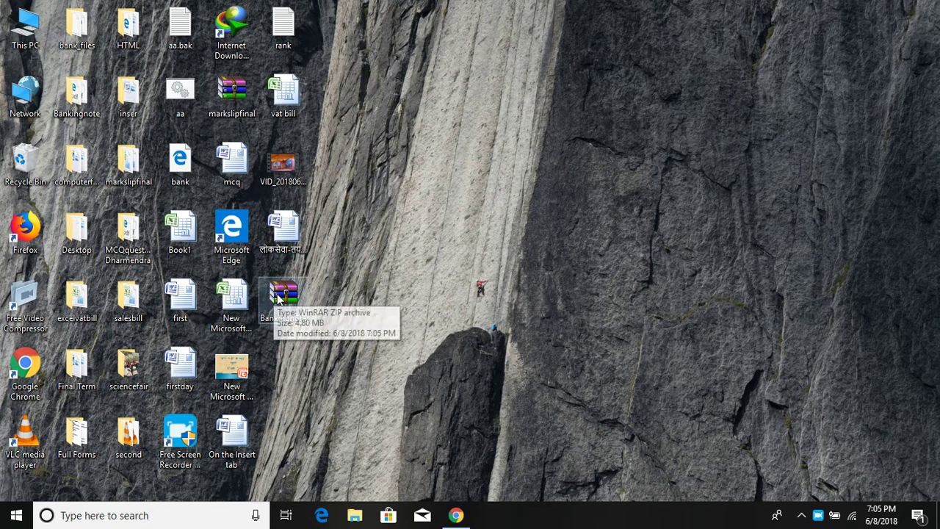
Step: Check Bankingnote.zip's properties, confirming a size of 4.80 MB
{"action": "right_click", "coordinate": [276, 294]}
{"action": "left_click", "coordinate": [325, 490]}
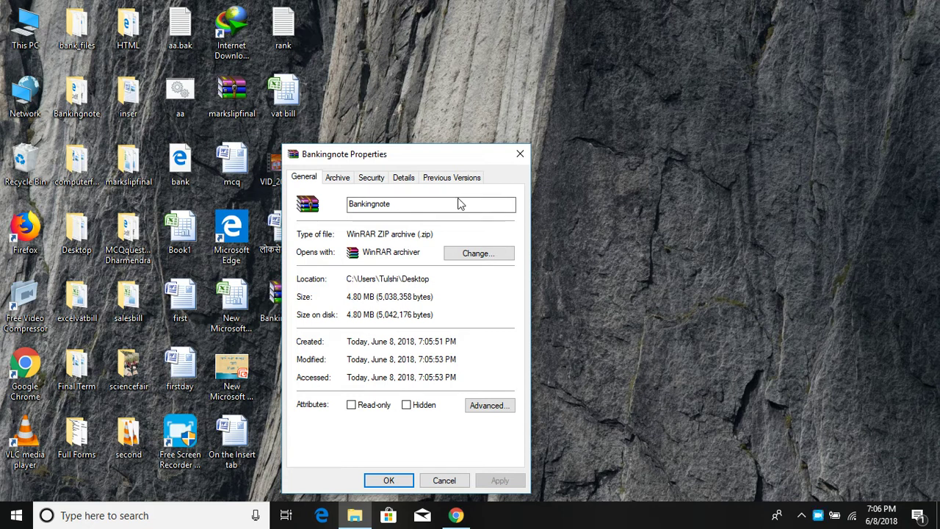
{"action": "left_click", "coordinate": [518, 156]}
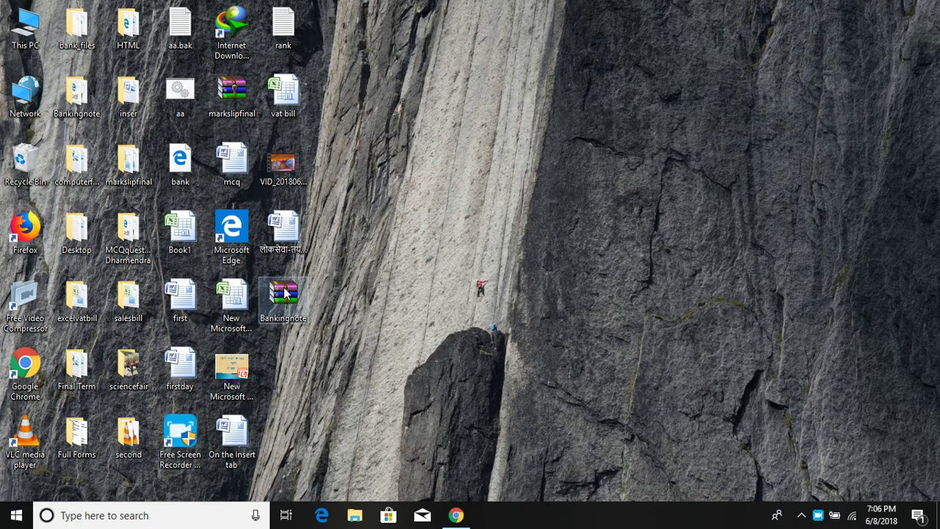
Step: Drag the original Bankingnote folder onto the Bankingnote.zip archive
{"action": "right_click", "coordinate": [283, 287]}
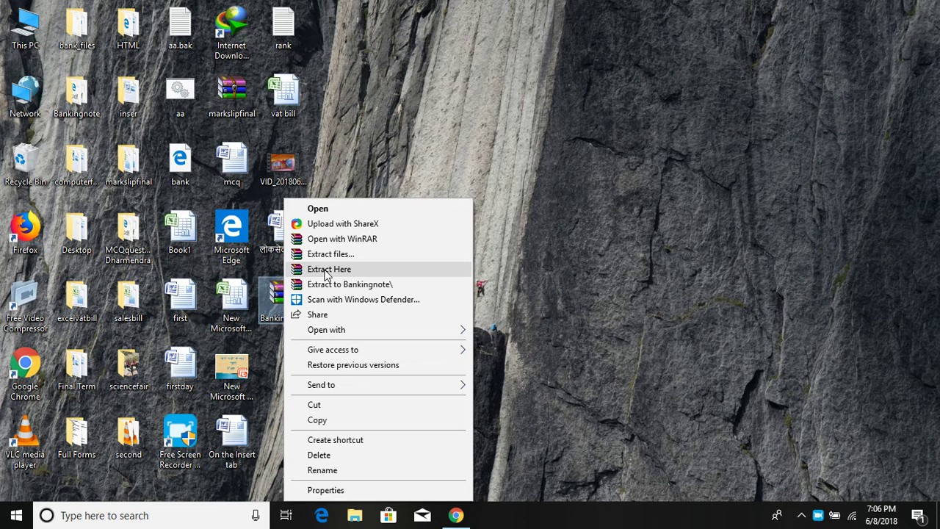
{"action": "left_click", "coordinate": [423, 156]}
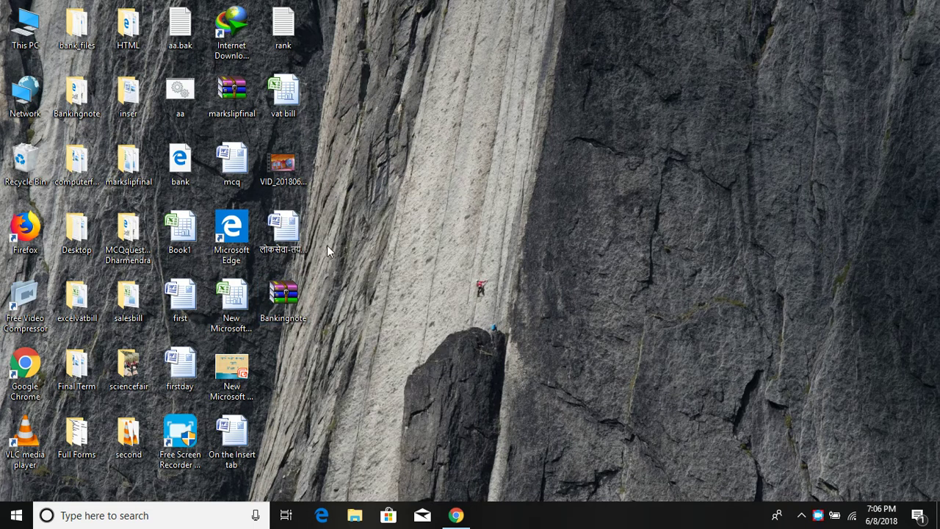
{"action": "right_click", "coordinate": [87, 110]}
{"action": "left_click", "coordinate": [410, 112]}
{"action": "left_click_drag", "start_coordinate": [82, 100], "coordinate": [292, 291]}
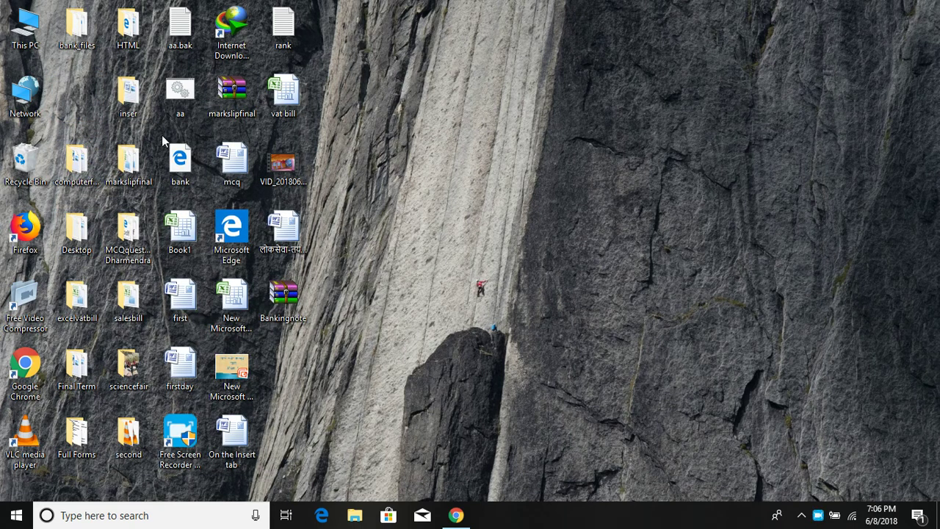
Step: Extract Bankingnote.zip to Bankingnote\ and view its 6 items, including ITRBB and RBB-NBL
{"action": "right_click", "coordinate": [284, 294]}
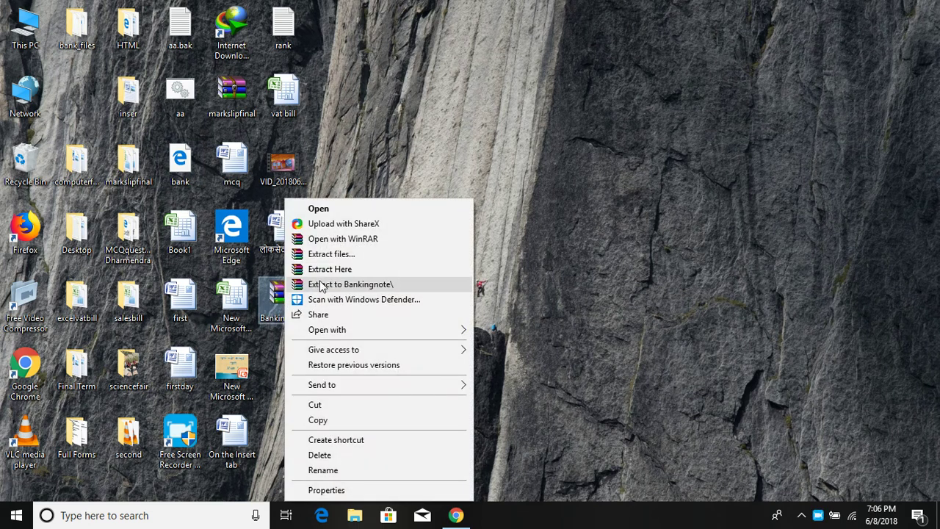
{"action": "left_click", "coordinate": [328, 268]}
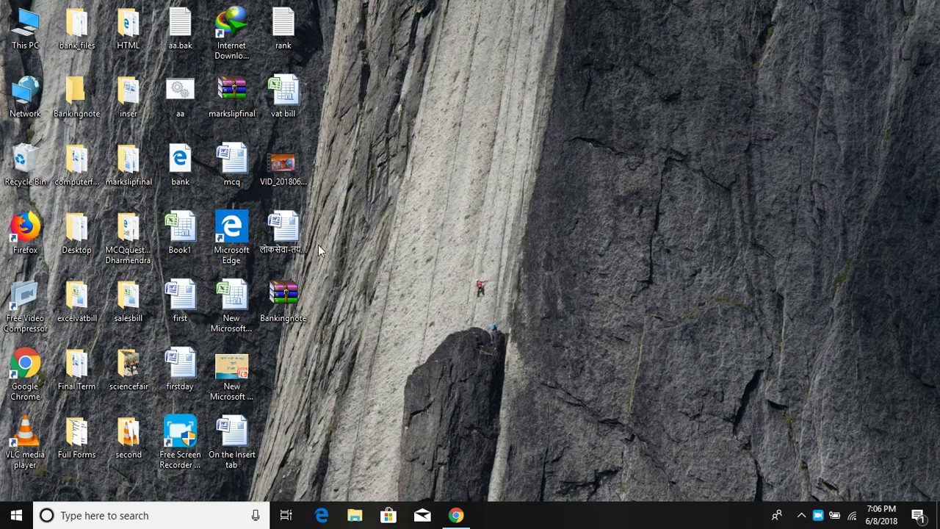
{"action": "double_click", "coordinate": [77, 106]}
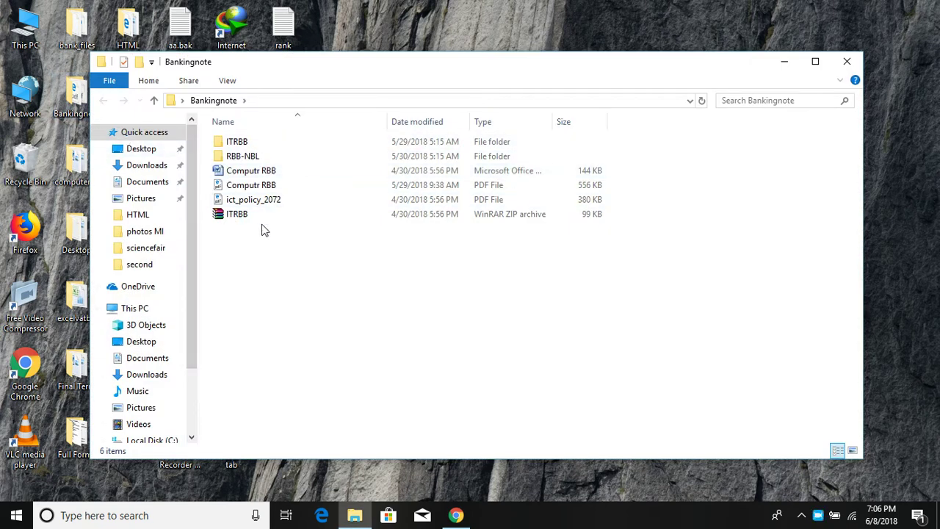
{"action": "left_click", "coordinate": [846, 61]}
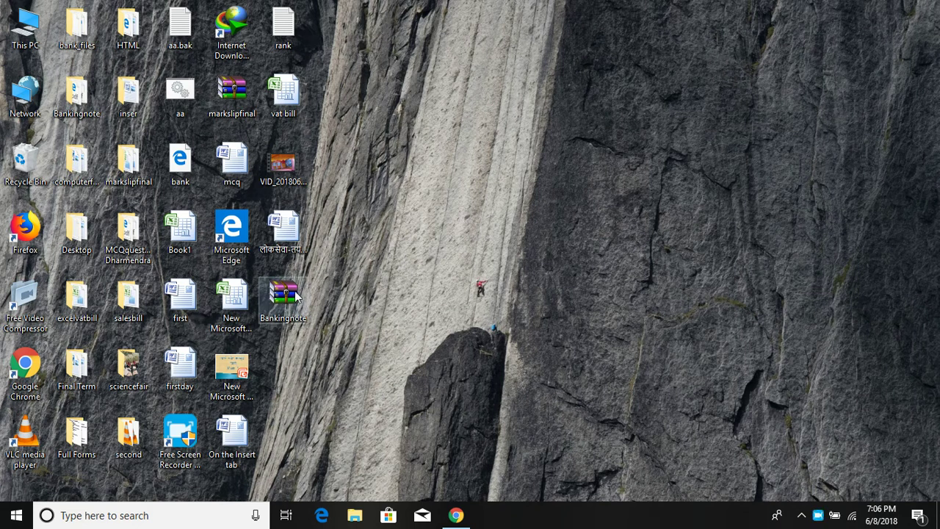
Step: Search for Control Panel and go to Programs and Features
{"action": "left_click", "coordinate": [179, 514]}
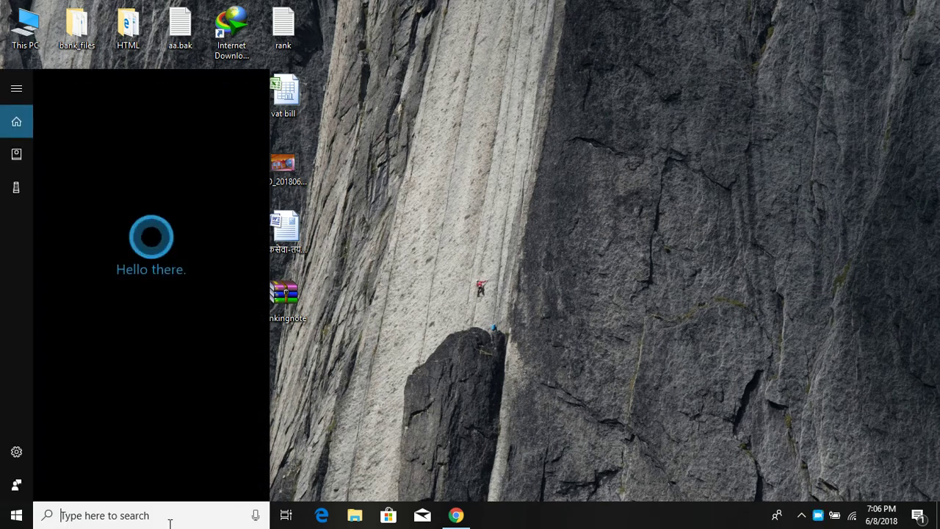
{"action": "type", "text": "cont"}
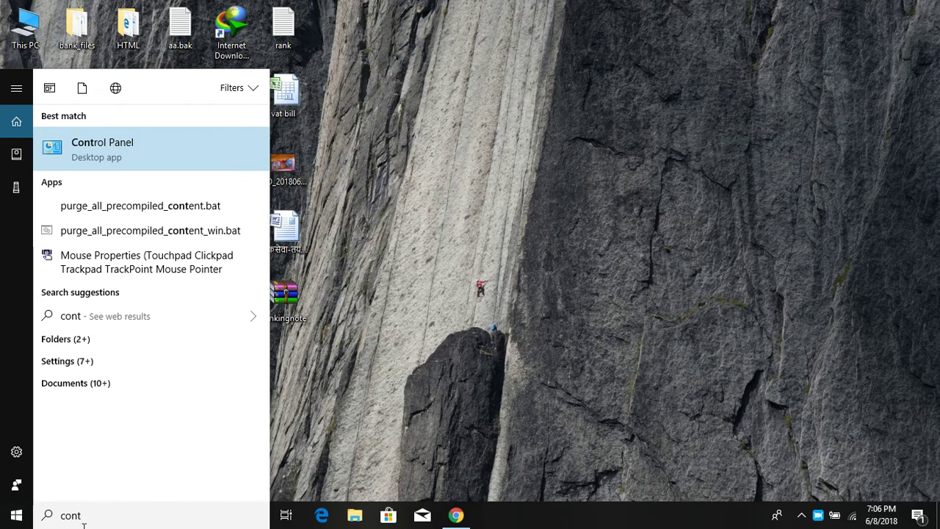
{"action": "left_click", "coordinate": [126, 151]}
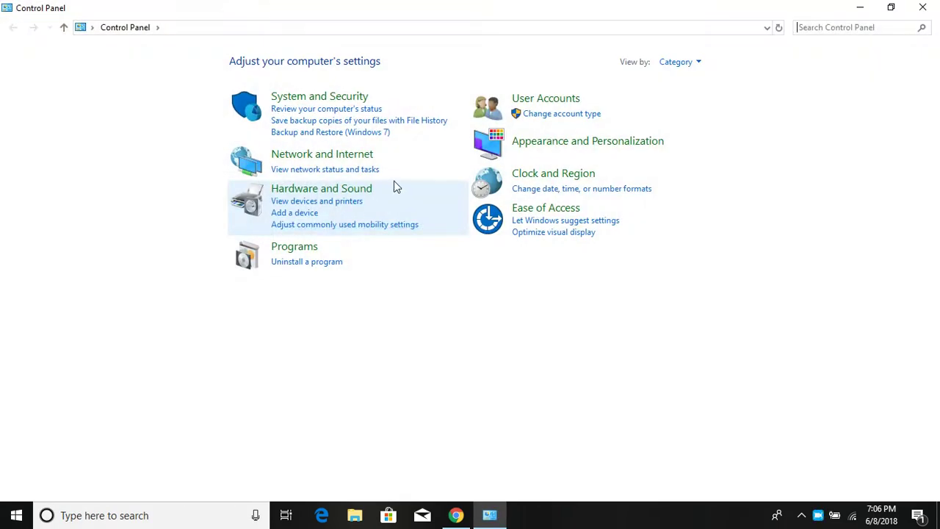
{"action": "left_click", "coordinate": [316, 254]}
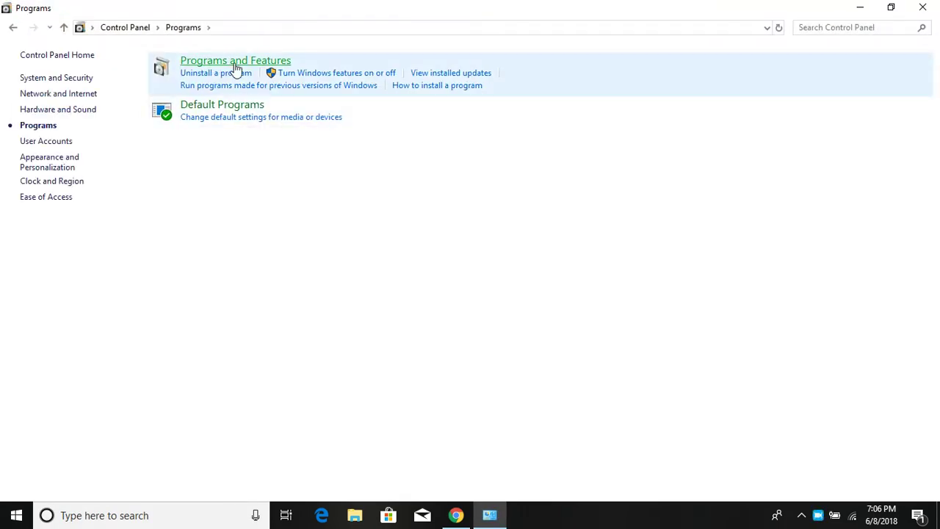
{"action": "left_click", "coordinate": [235, 65]}
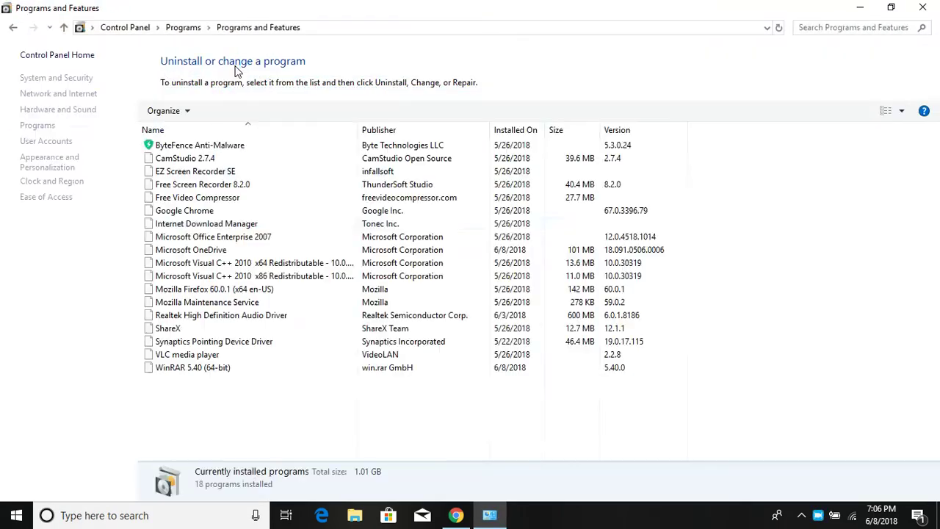
Step: Uninstall WinRAR 5.40 (64-bit) and close the programs list
{"action": "left_click", "coordinate": [203, 372]}
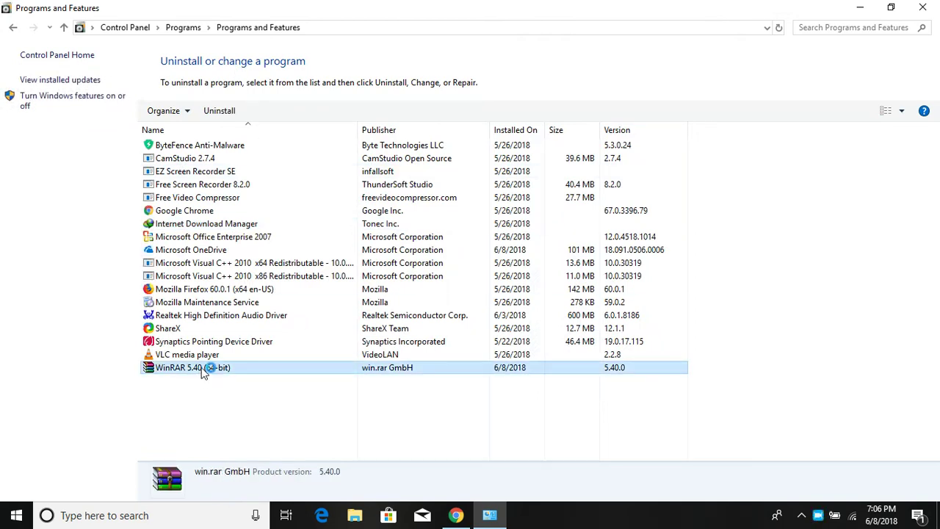
{"action": "double_click", "coordinate": [204, 371]}
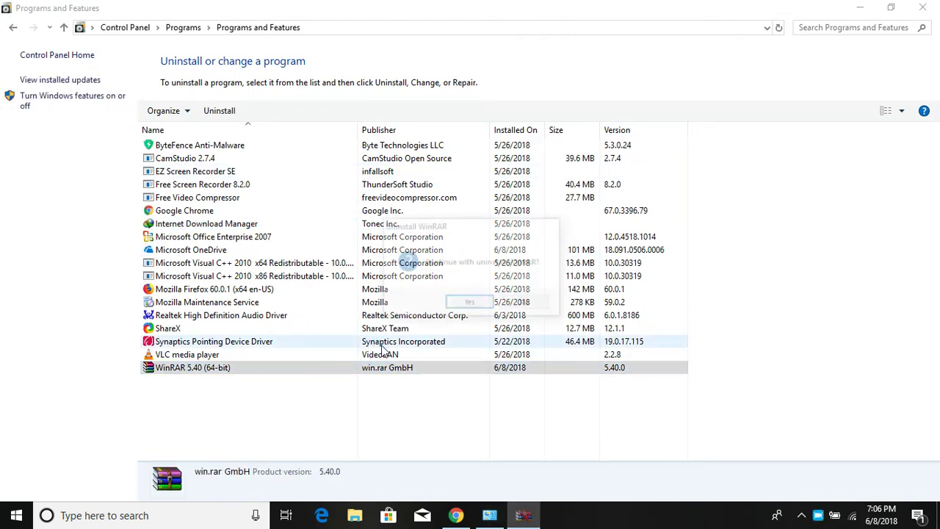
{"action": "left_click", "coordinate": [468, 305]}
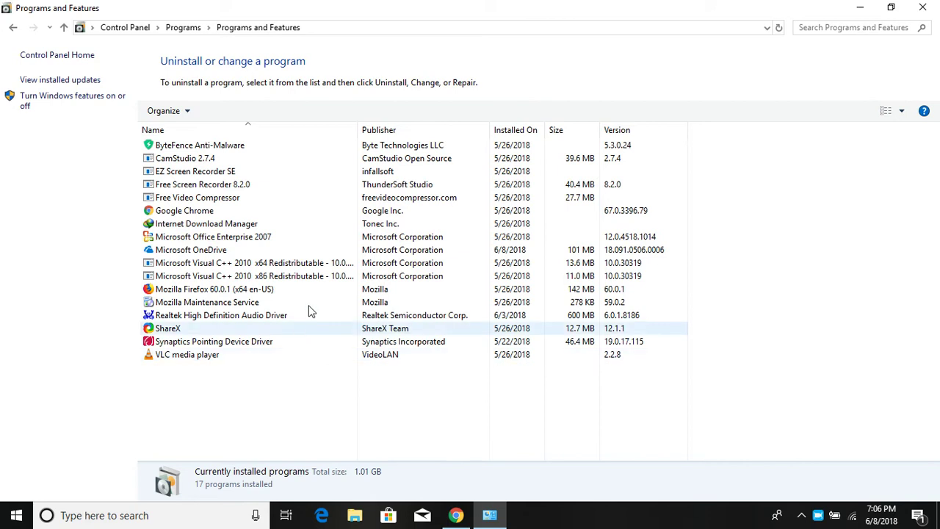
{"action": "left_click", "coordinate": [922, 8]}
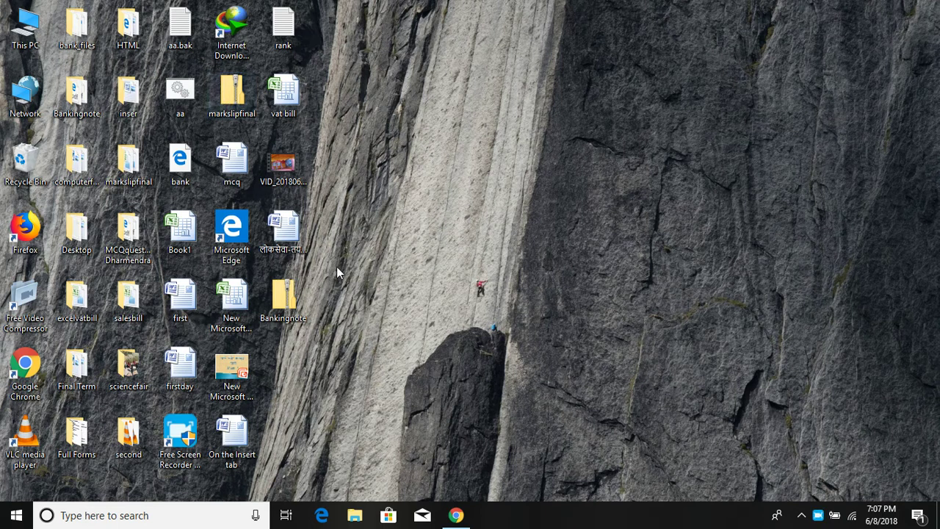
Step: Restore Chrome, enter 'winrar' in a new tab's address bar, then minimize the browser
{"action": "left_click", "coordinate": [455, 515]}
{"action": "left_click", "coordinate": [154, 10]}
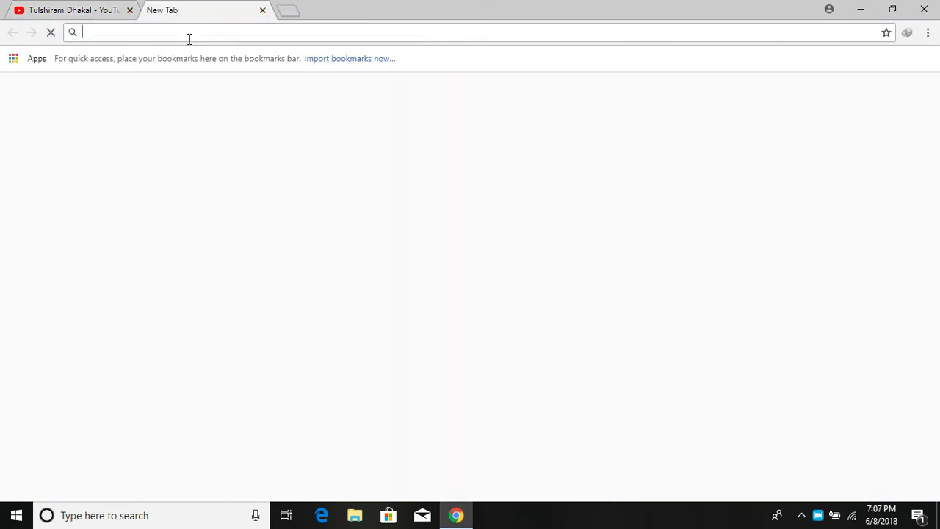
{"action": "type", "text": "winrar"}
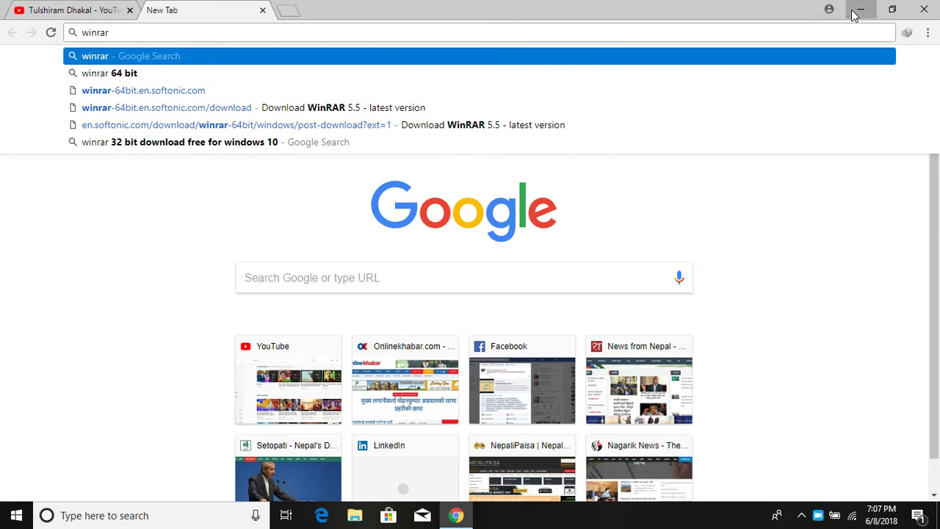
{"action": "left_click", "coordinate": [857, 11]}
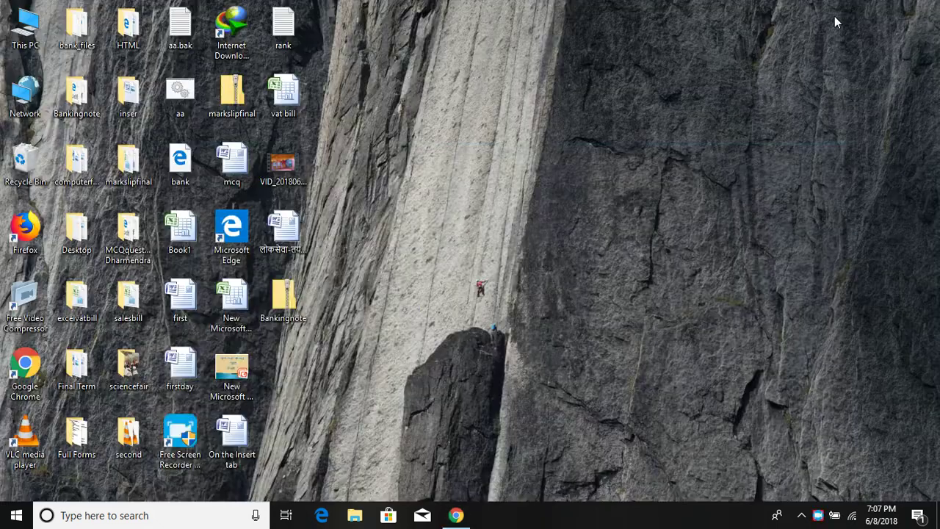
{"action": "right_click", "coordinate": [25, 32]}
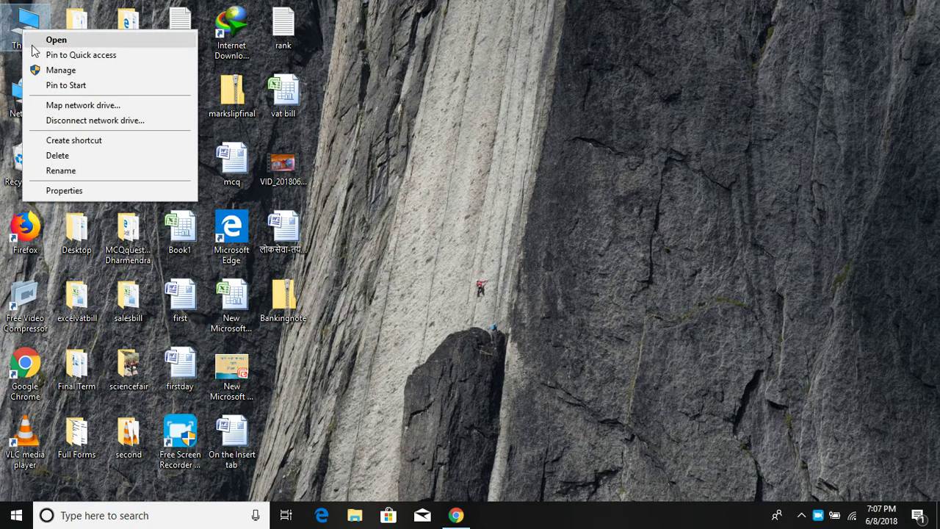
{"action": "left_click", "coordinate": [63, 190]}
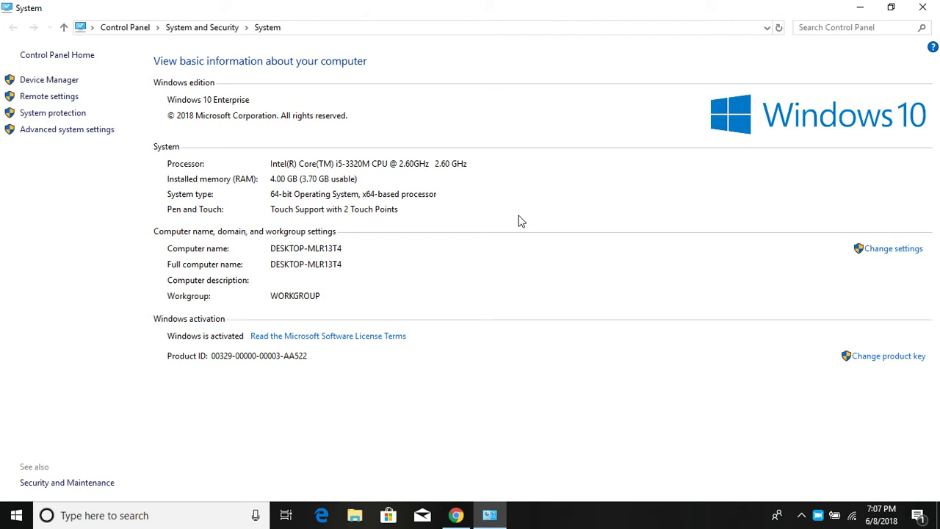
{"action": "left_click", "coordinate": [922, 8]}
{"action": "right_click", "coordinate": [22, 24]}
{"action": "left_click", "coordinate": [77, 183]}
{"action": "left_click", "coordinate": [922, 6]}
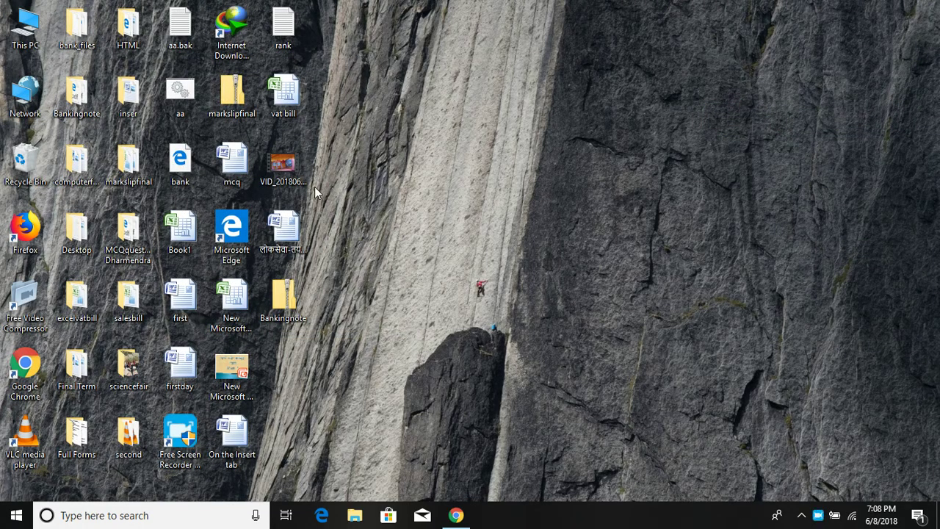
Step: Search Google for 'winrar for 64 bit windows' and scroll through the download results
{"action": "left_click", "coordinate": [455, 515]}
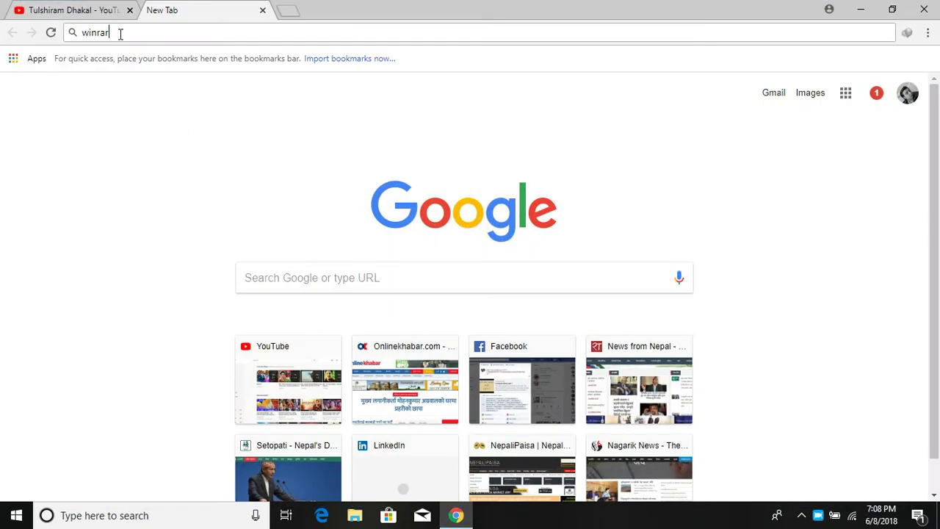
{"action": "type", "text": "for "}
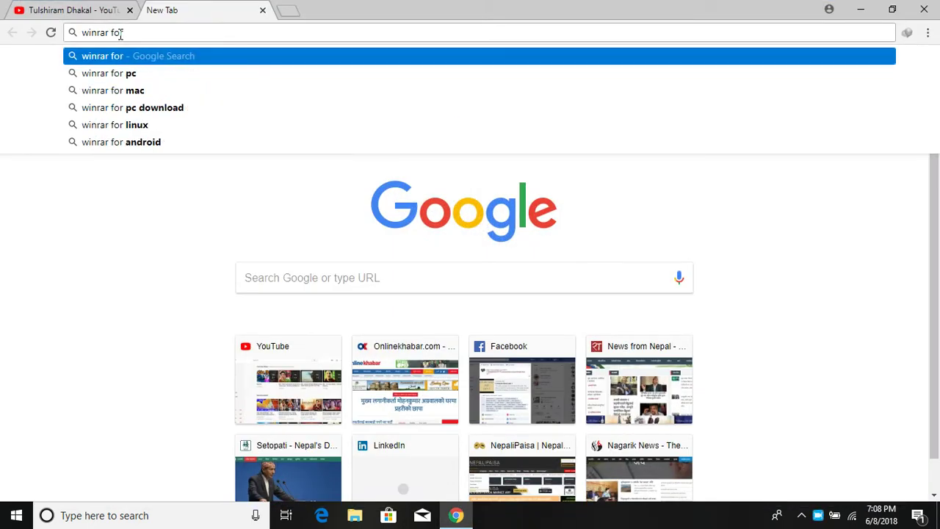
{"action": "type", "text": "6"}
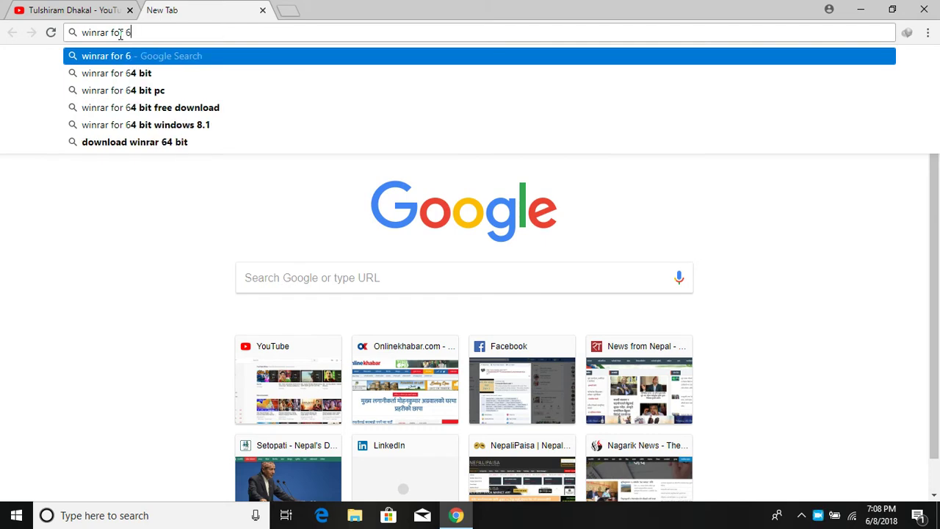
{"action": "type", "text": "4bit wind"}
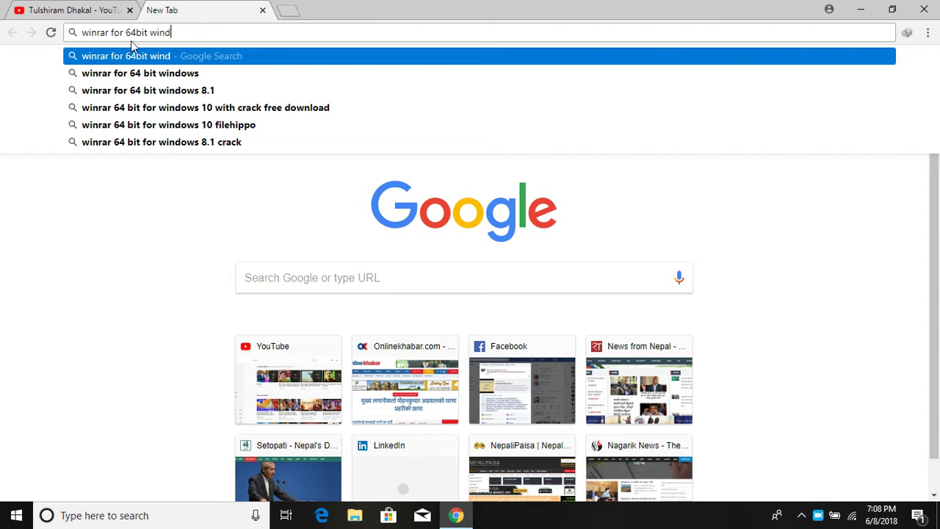
{"action": "left_click", "coordinate": [177, 78]}
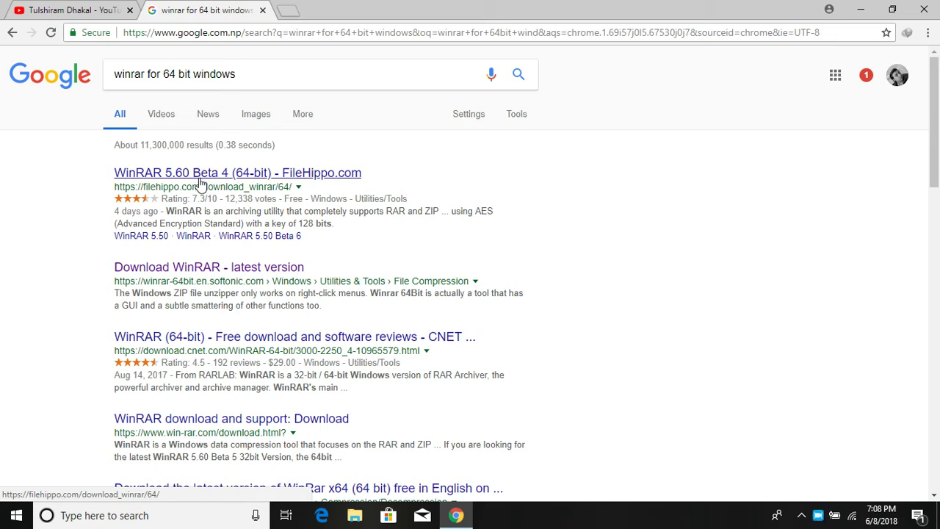
{"action": "scroll", "coordinate": [218, 190], "scroll_direction": "down", "scroll_amount": 3}
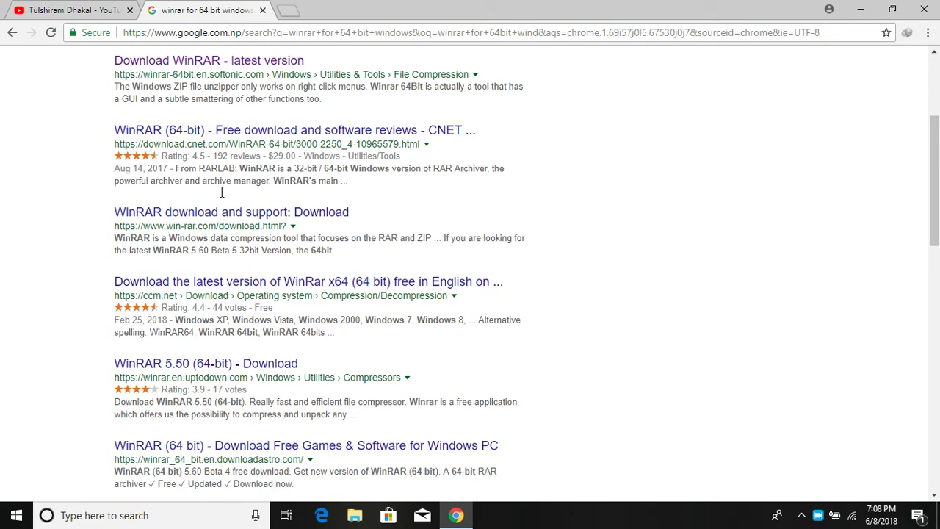
{"action": "scroll", "coordinate": [222, 196], "scroll_direction": "down", "scroll_amount": 2}
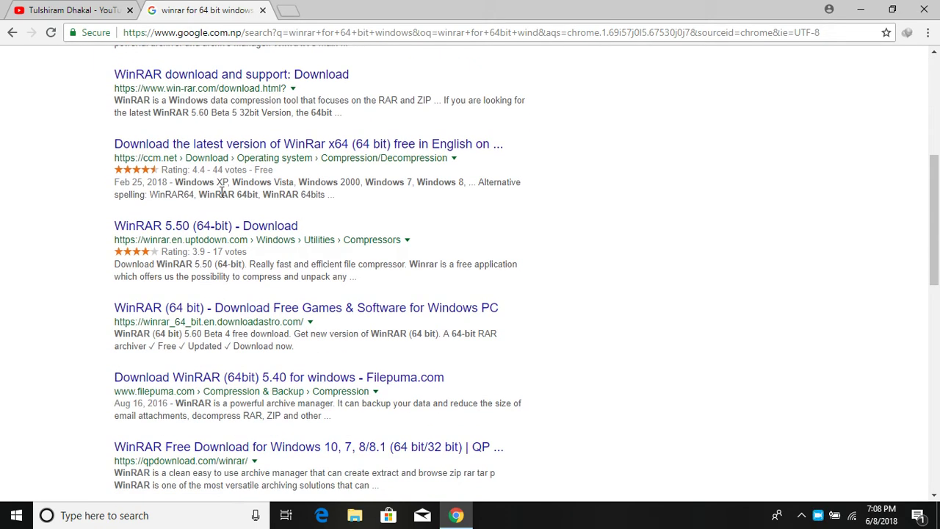
{"action": "scroll", "coordinate": [221, 192], "scroll_direction": "down", "scroll_amount": 1}
{"action": "scroll", "coordinate": [221, 192], "scroll_direction": "down", "scroll_amount": 2}
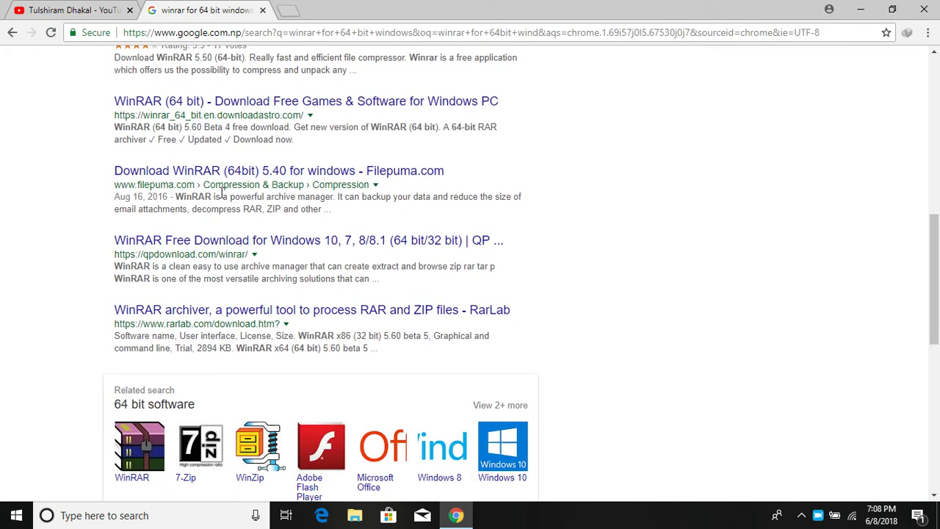
{"action": "scroll", "coordinate": [221, 193], "scroll_direction": "up", "scroll_amount": 8}
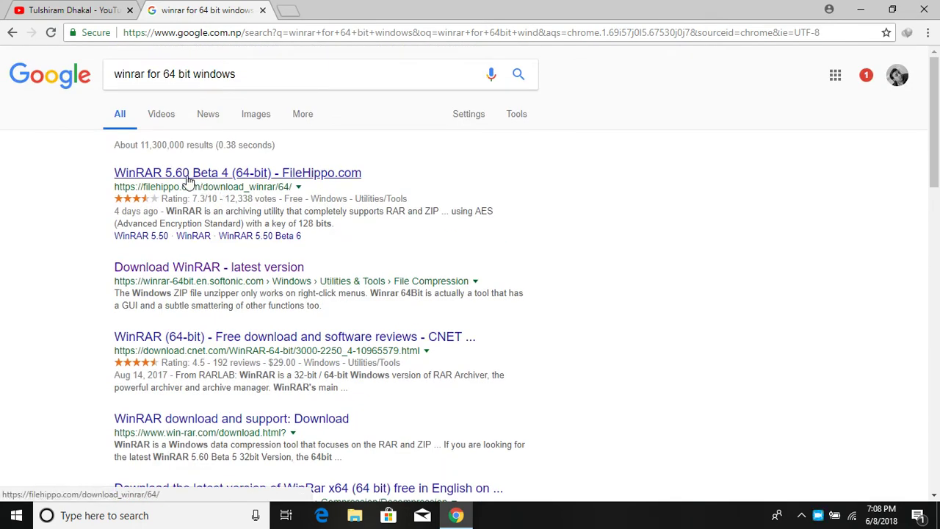
Step: Open filehippo.com in a new tab
{"action": "left_click", "coordinate": [286, 10]}
{"action": "type", "text": "file"}
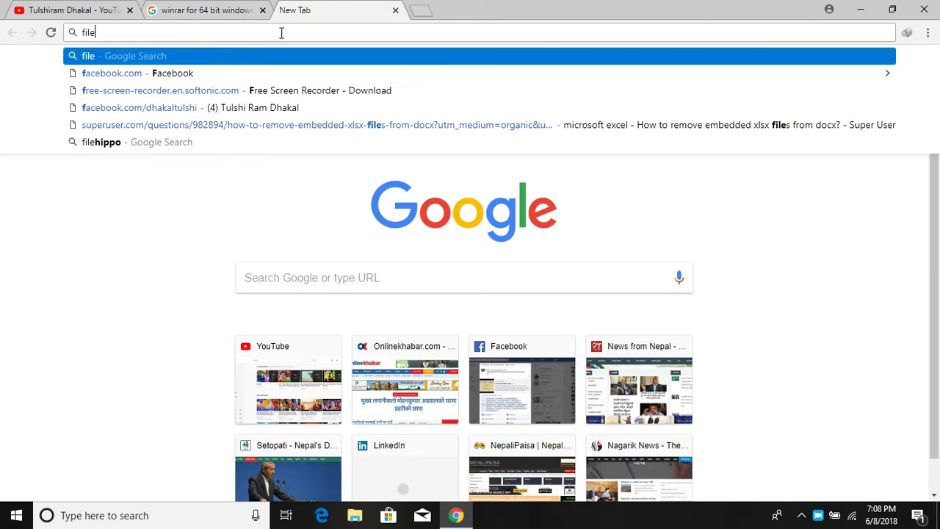
{"action": "type", "text": "hi"}
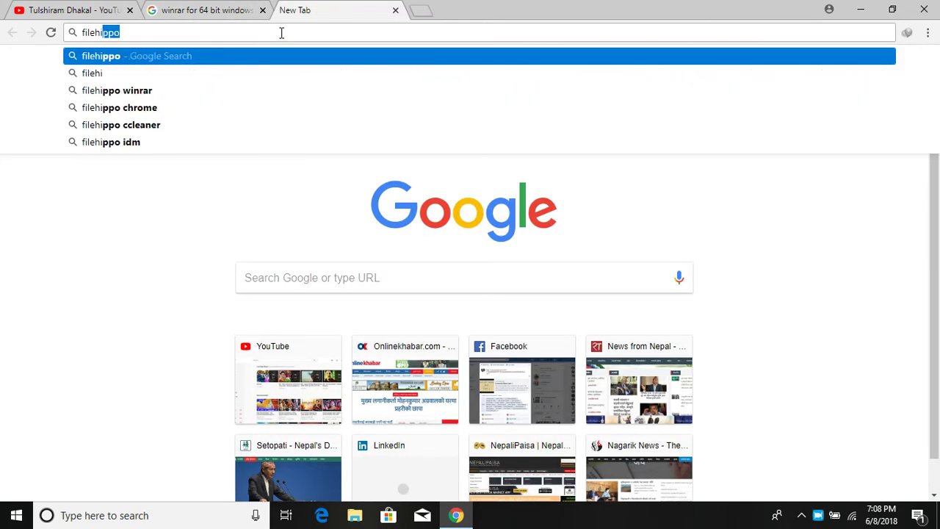
{"action": "type", "text": "ppo.com"}
{"action": "key", "text": "Return"}
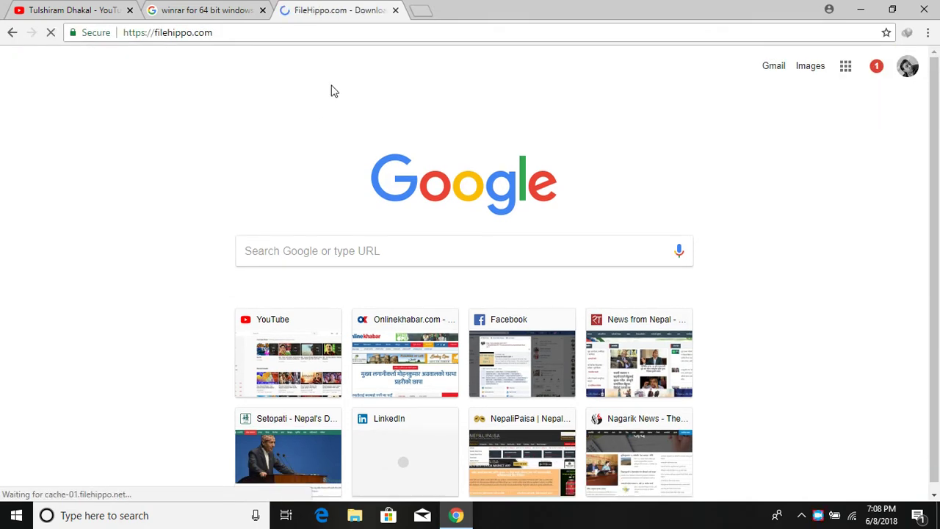
Step: Load softonic.com in another tab, then return to the FileHippo home page and scroll it
{"action": "left_click", "coordinate": [419, 13]}
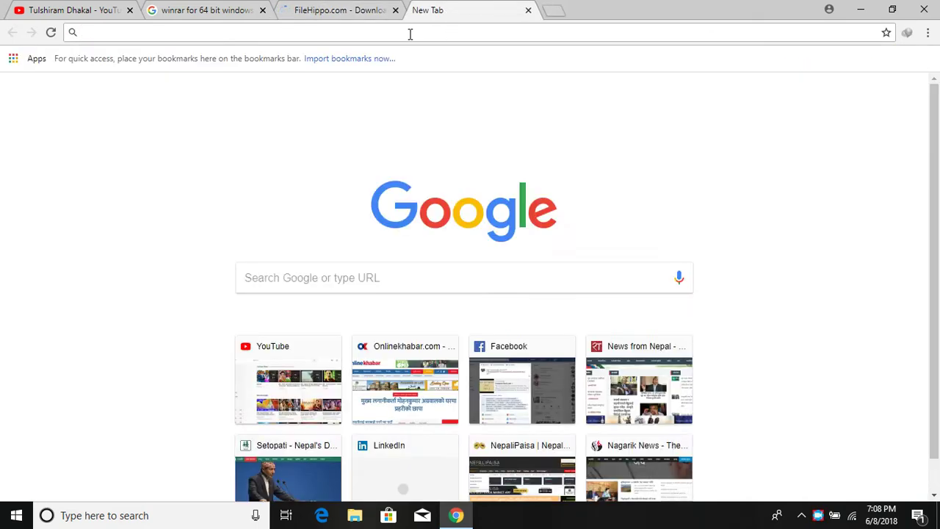
{"action": "type", "text": "soft"}
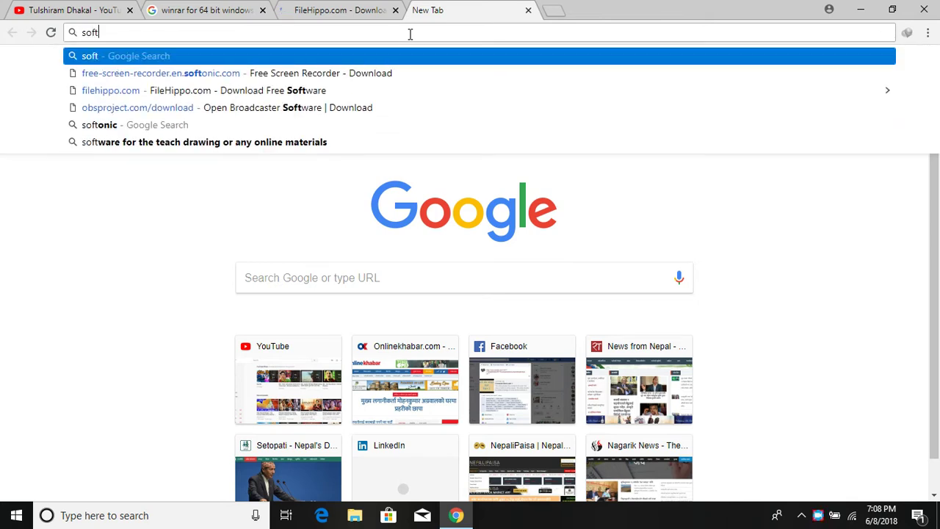
{"action": "type", "text": "ic.com"}
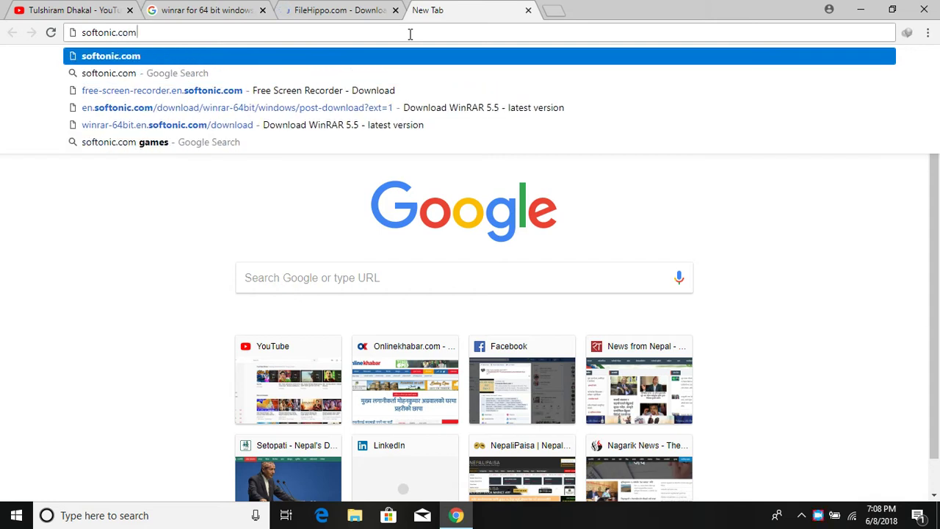
{"action": "key", "text": "Return"}
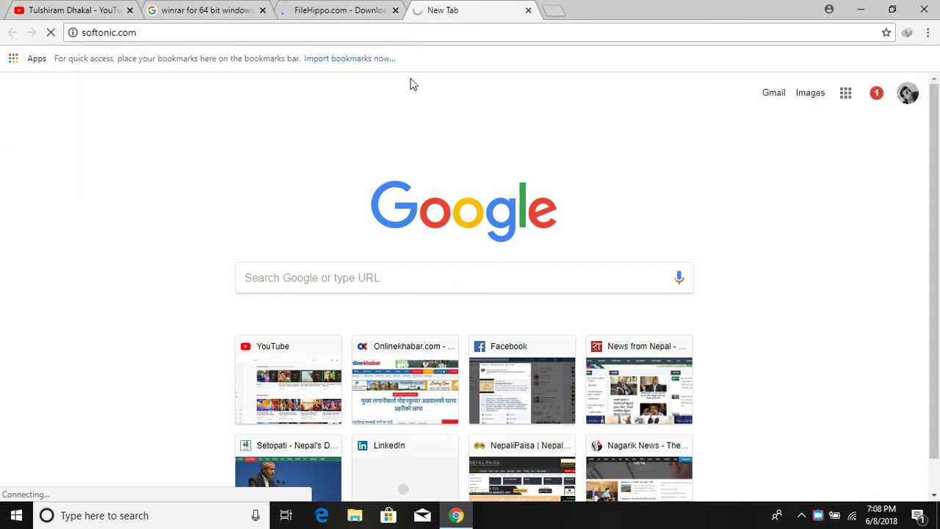
{"action": "left_click", "coordinate": [346, 16]}
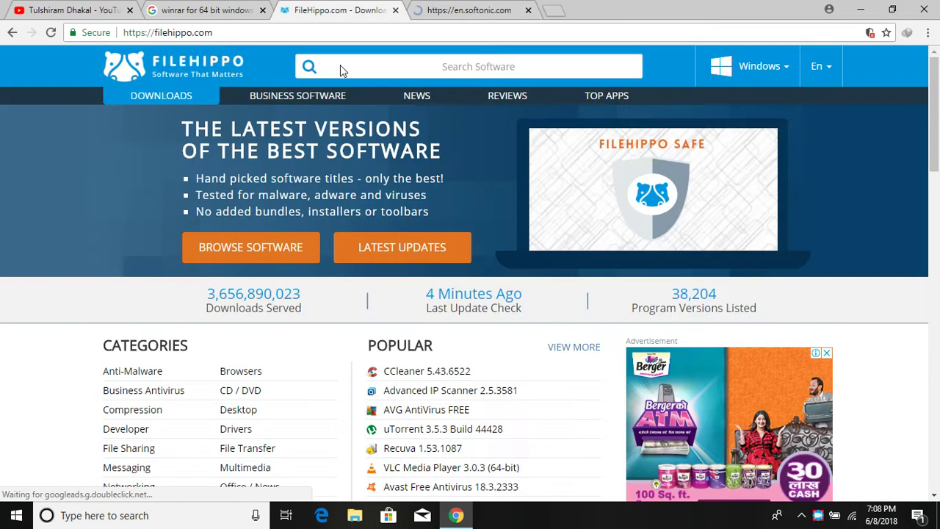
{"action": "scroll", "coordinate": [367, 279], "scroll_direction": "down", "scroll_amount": 2}
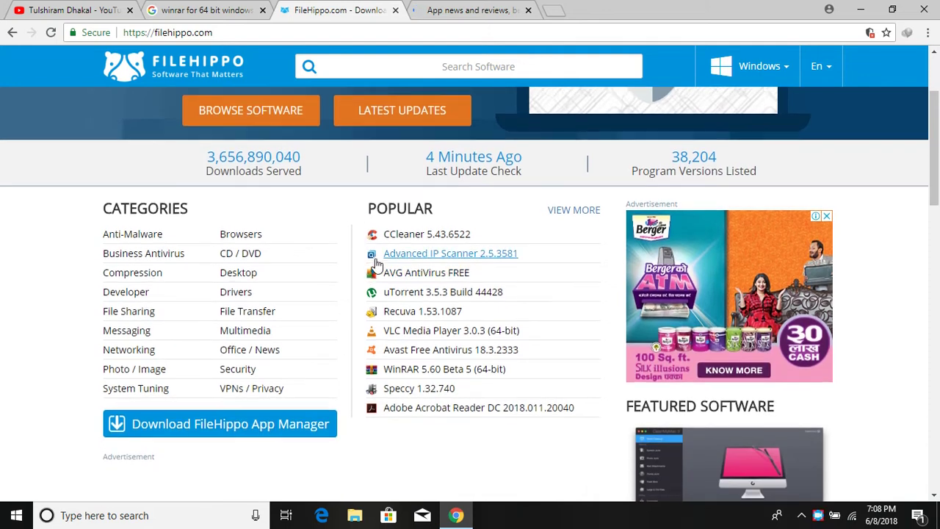
{"action": "scroll", "coordinate": [373, 254], "scroll_direction": "up", "scroll_amount": 2}
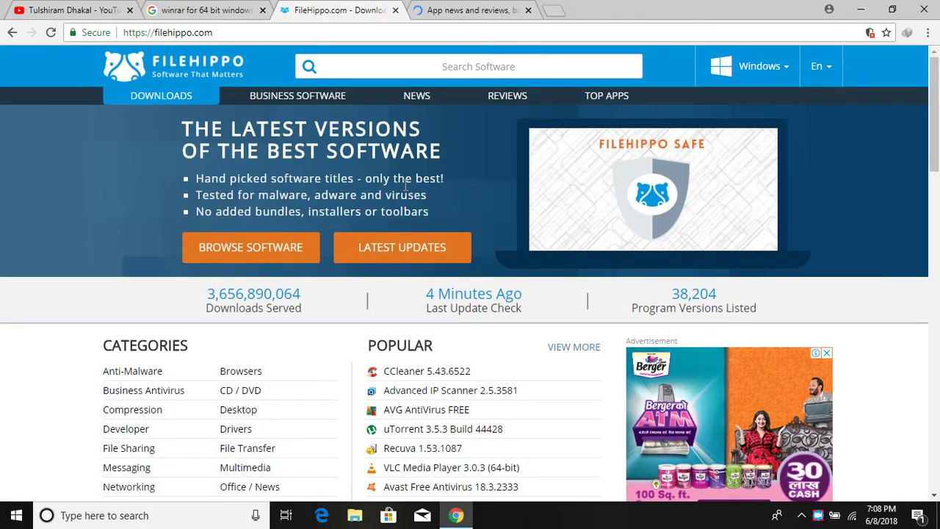
{"action": "scroll", "coordinate": [398, 160], "scroll_direction": "down", "scroll_amount": 1}
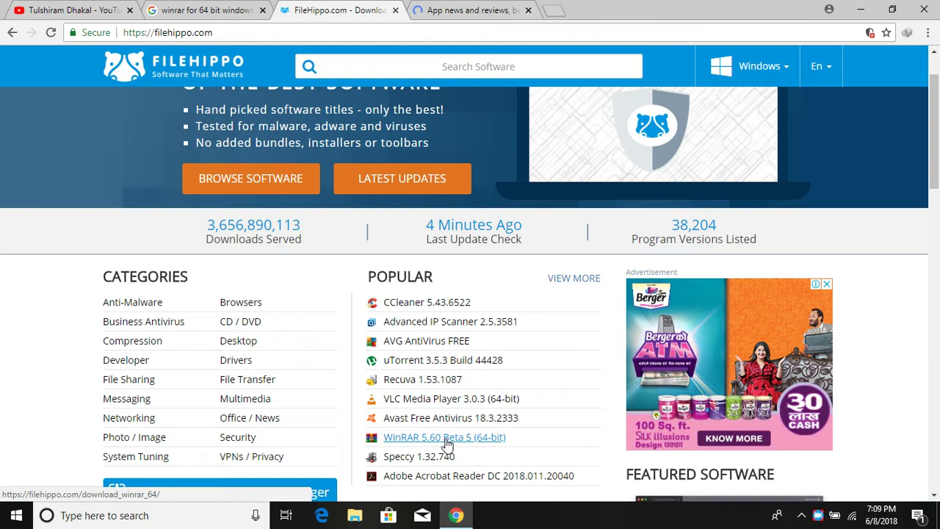
Step: Download the 64-bit WinRAR 5.60 Beta 5 installer from FileHippo and open its Downloads\Programs folder
{"action": "left_click", "coordinate": [433, 363]}
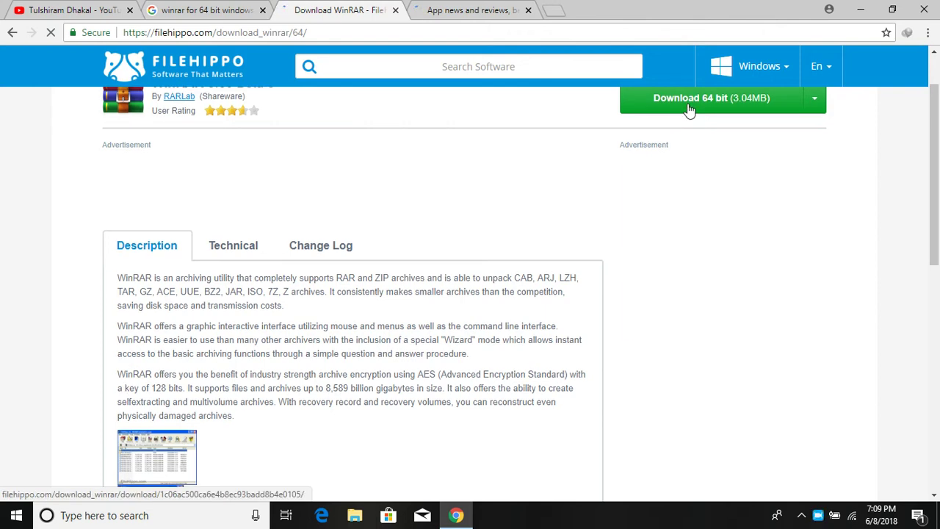
{"action": "left_click", "coordinate": [688, 108]}
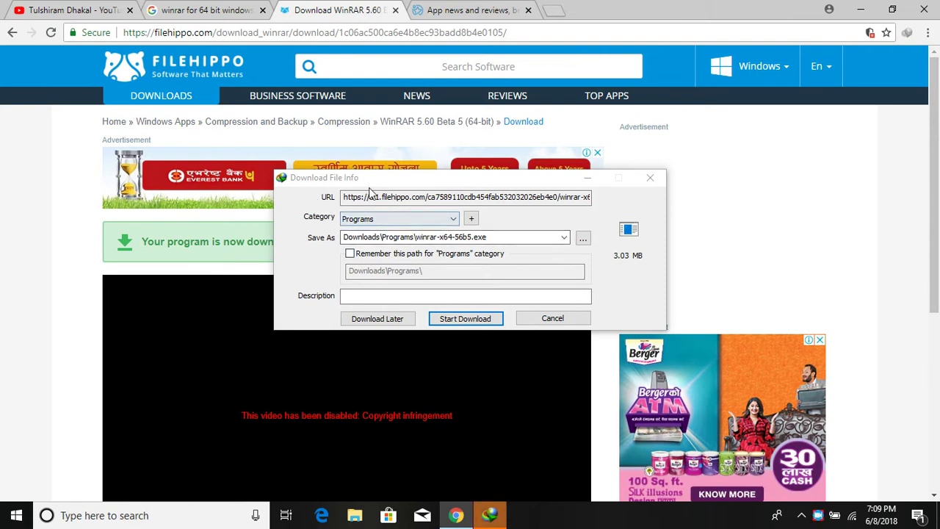
{"action": "left_click", "coordinate": [467, 317]}
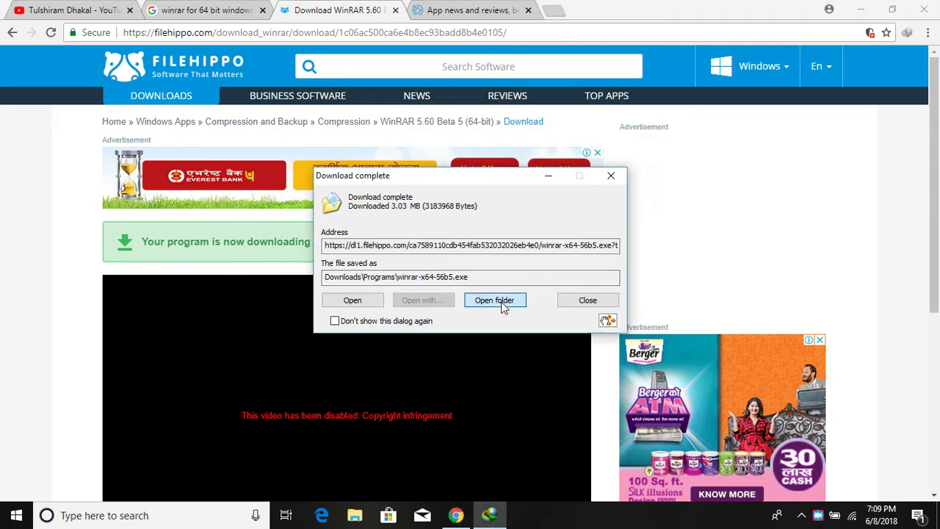
{"action": "left_click", "coordinate": [502, 307]}
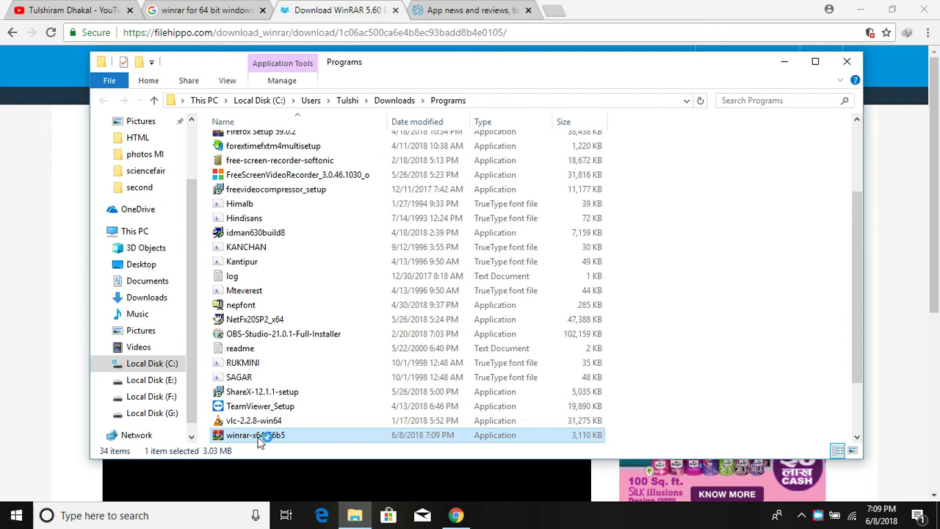
Step: Install WinRAR 5.60 into C:\Program Files\WinRAR with the default setup options
{"action": "double_click", "coordinate": [258, 436]}
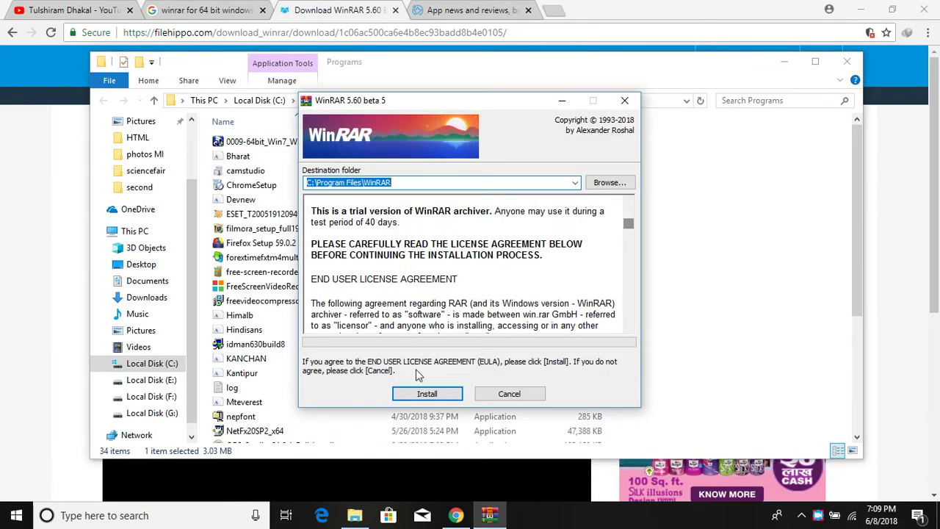
{"action": "left_click", "coordinate": [423, 395]}
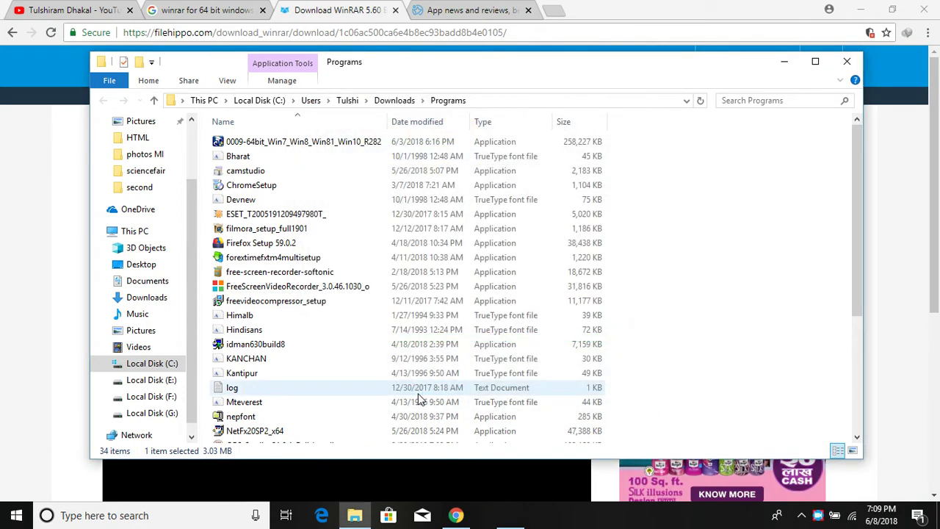
{"action": "left_click", "coordinate": [425, 387]}
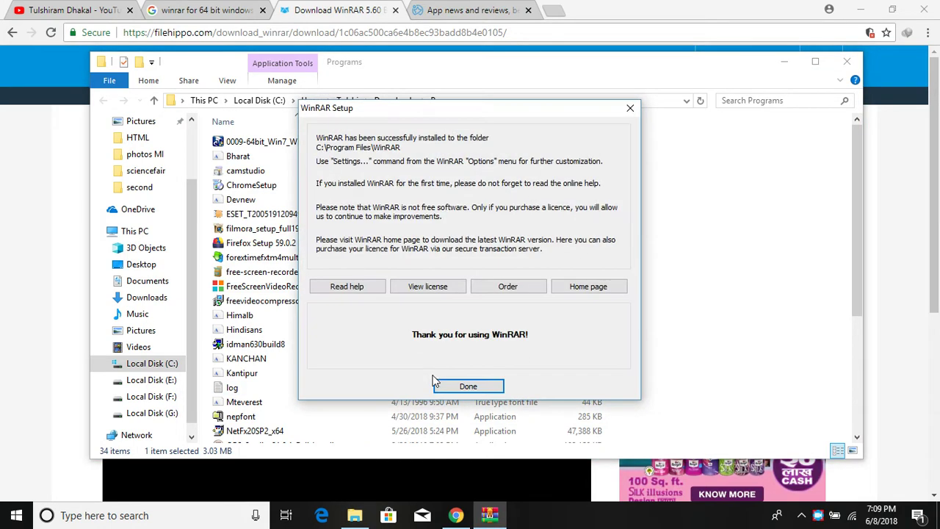
{"action": "left_click", "coordinate": [440, 385]}
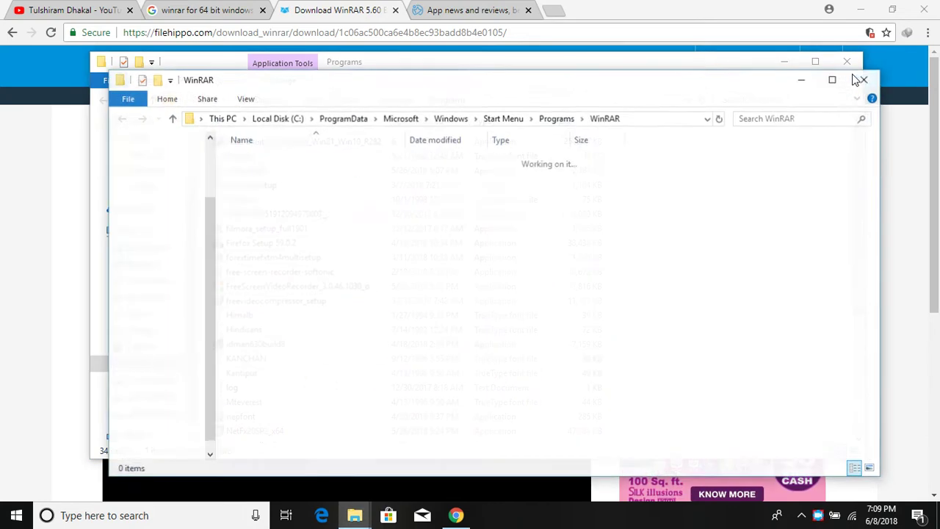
Step: Close the WinRAR Start Menu and Programs folder windows and minimize Chrome
{"action": "left_click", "coordinate": [860, 83]}
{"action": "left_click", "coordinate": [859, 54]}
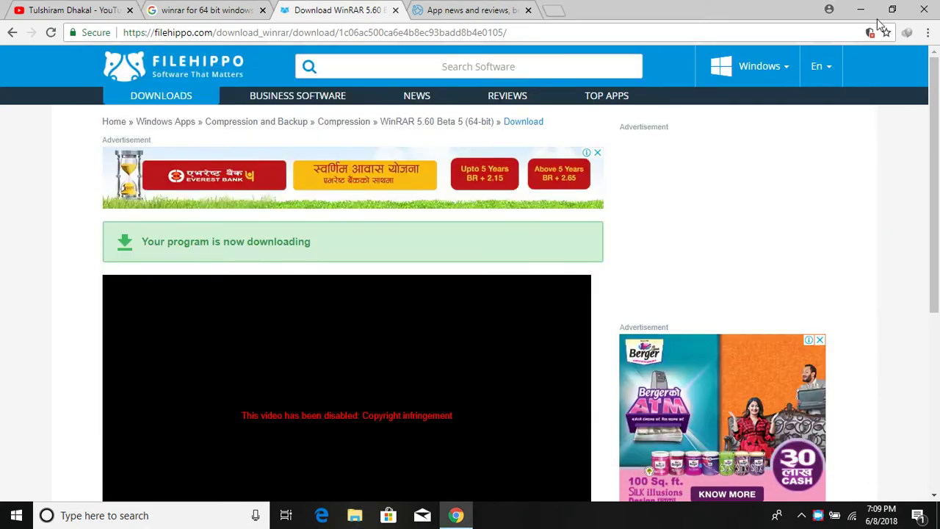
{"action": "left_click", "coordinate": [860, 10]}
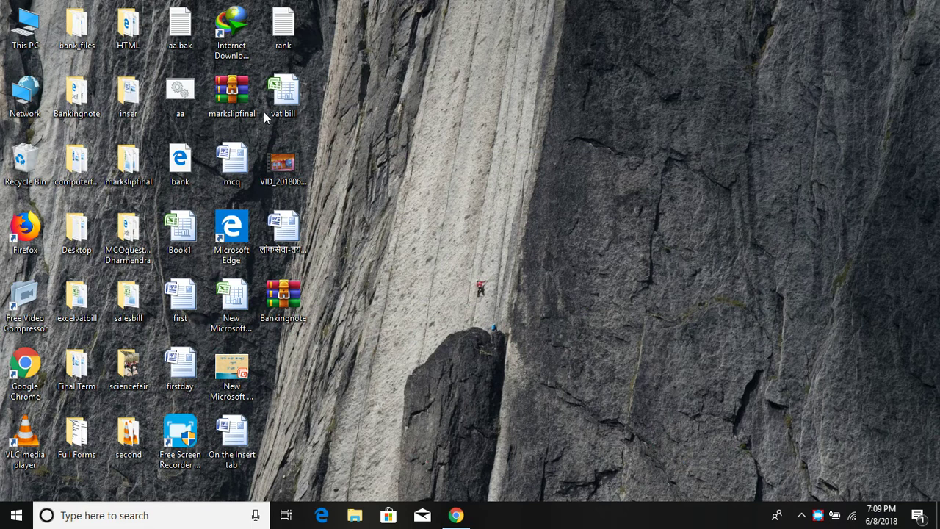
Step: Try Extract Here on markslipfinal.zip, cancelling the file replacement and dismissing the no-files message
{"action": "right_click", "coordinate": [232, 88]}
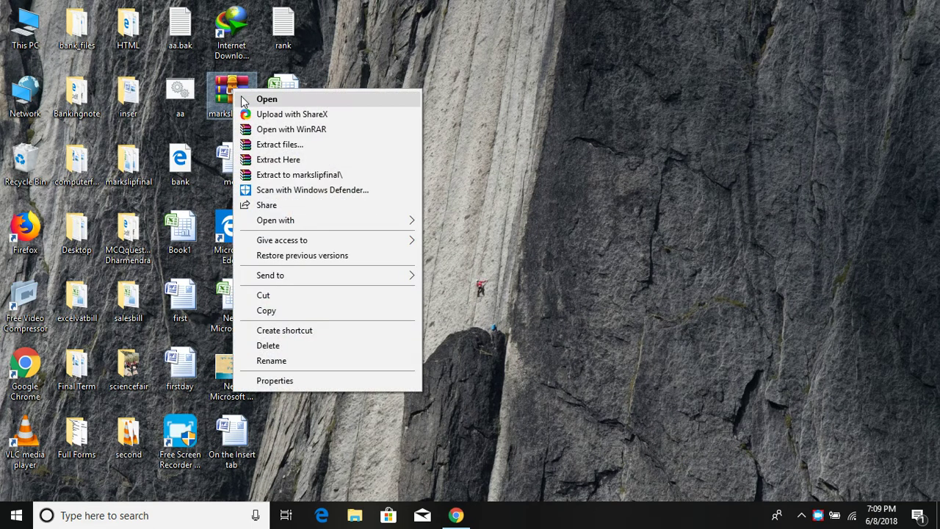
{"action": "left_click", "coordinate": [279, 159]}
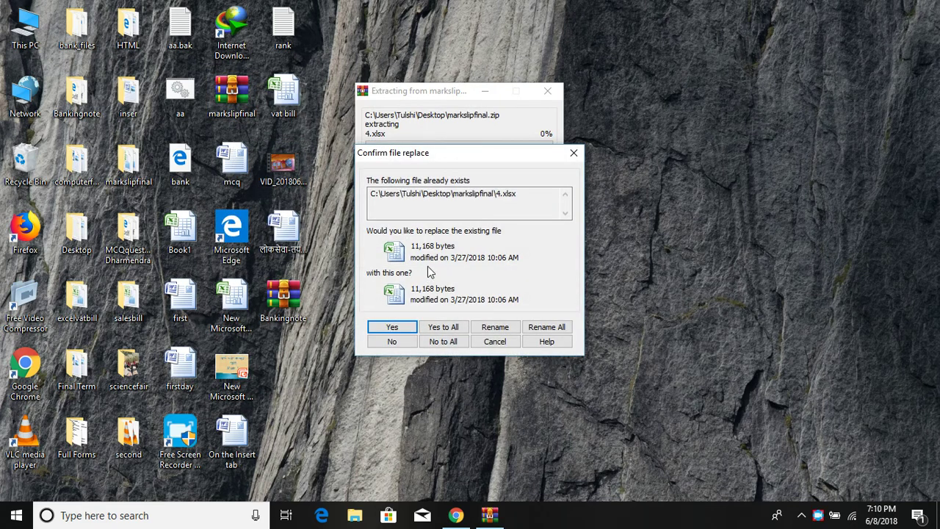
{"action": "left_click", "coordinate": [573, 152]}
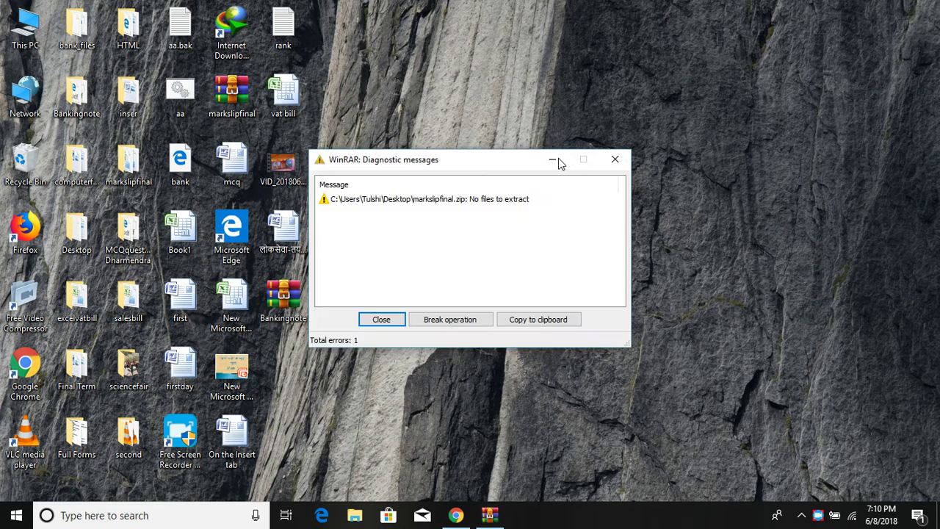
{"action": "left_click", "coordinate": [614, 160]}
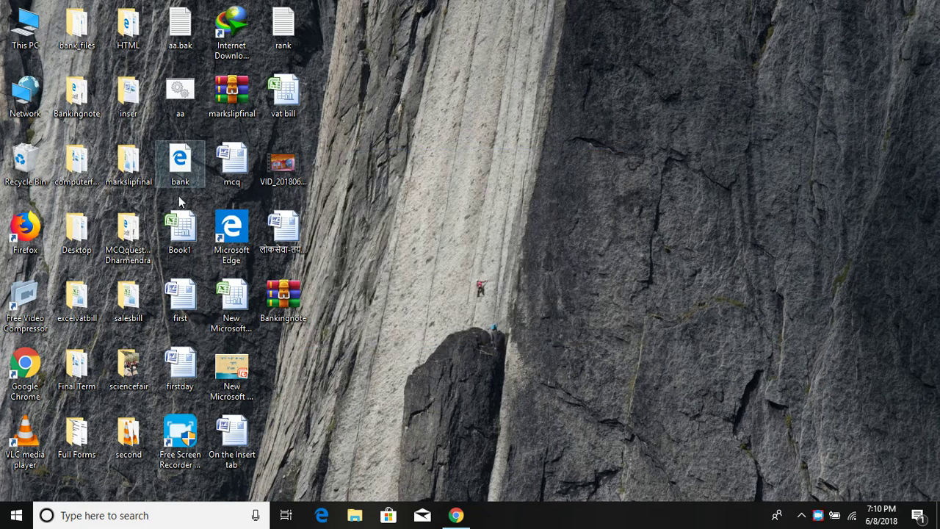
{"action": "left_click_drag", "start_coordinate": [225, 105], "coordinate": [130, 169]}
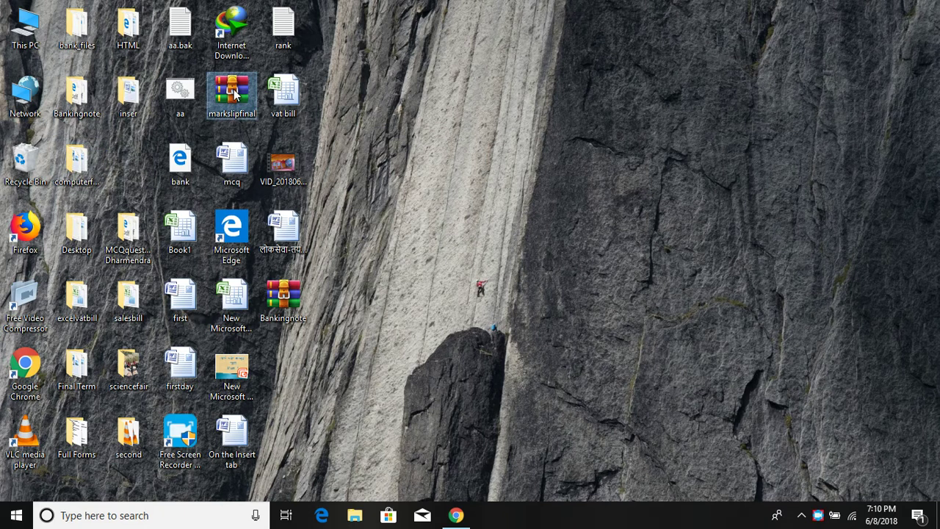
Step: Open the extraction options for markslipfinal.zip and close them without extracting
{"action": "right_click", "coordinate": [235, 92]}
{"action": "left_click", "coordinate": [270, 145]}
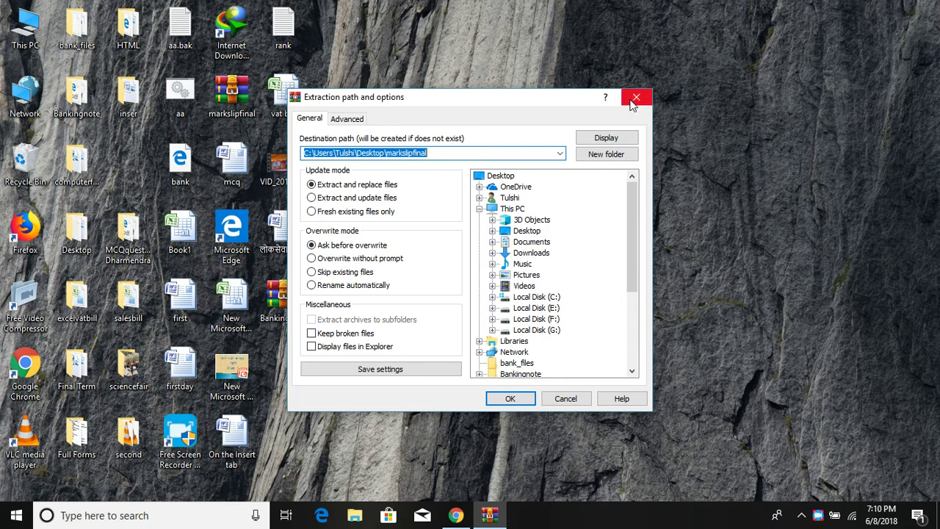
{"action": "left_click", "coordinate": [636, 98]}
Step: Extract markslipfinal onto the desktop and check its folder holds files 4 to 7
{"action": "right_click", "coordinate": [216, 101]}
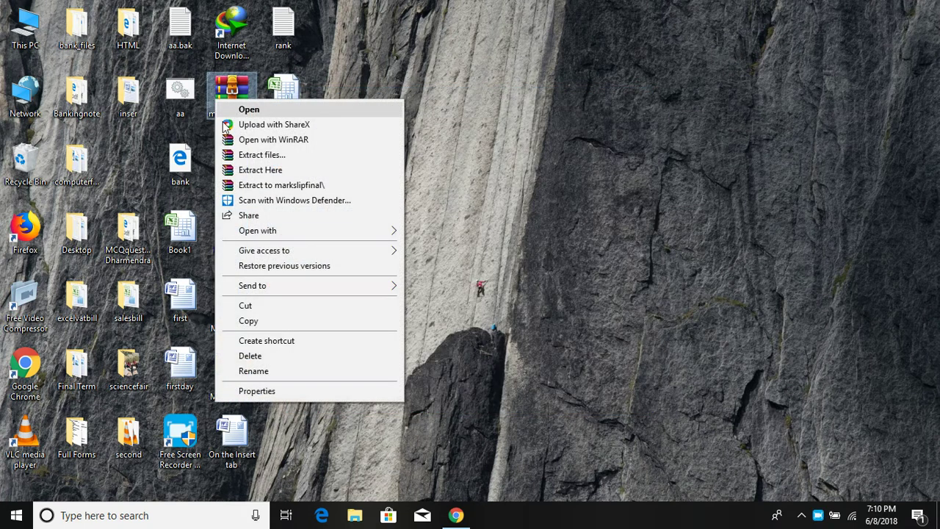
{"action": "left_click", "coordinate": [246, 169]}
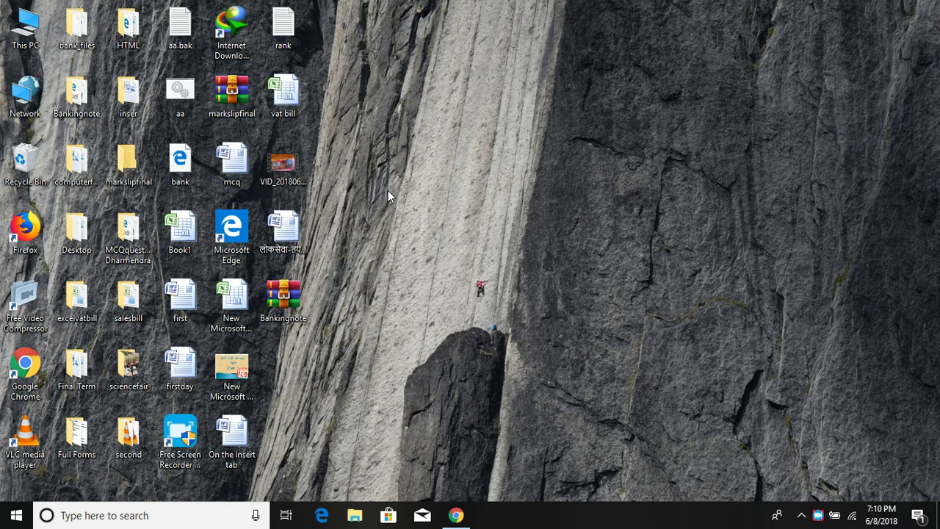
{"action": "double_click", "coordinate": [129, 168]}
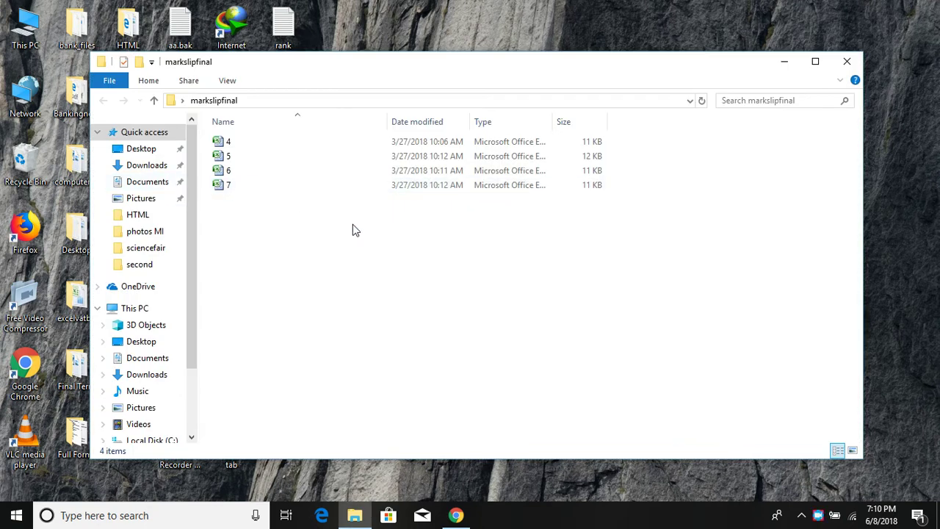
{"action": "left_click", "coordinate": [845, 65]}
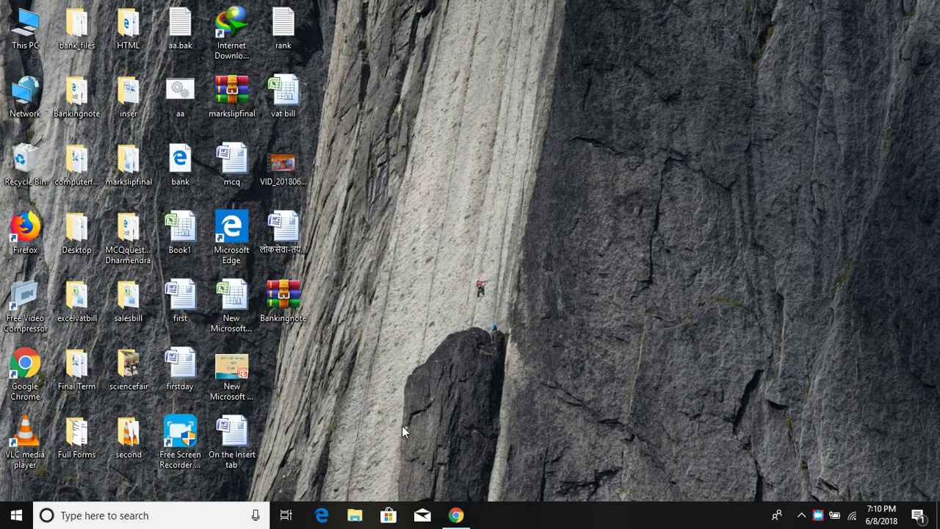
Step: Restore Chrome and close the FileHippo, Softonic and Google search tabs, keeping the YouTube tab
{"action": "left_click", "coordinate": [456, 514]}
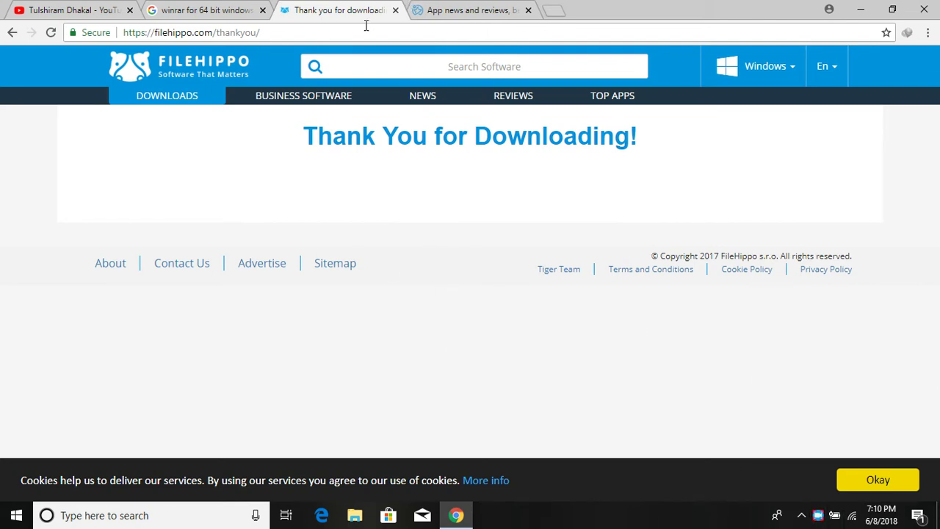
{"action": "left_click", "coordinate": [395, 10]}
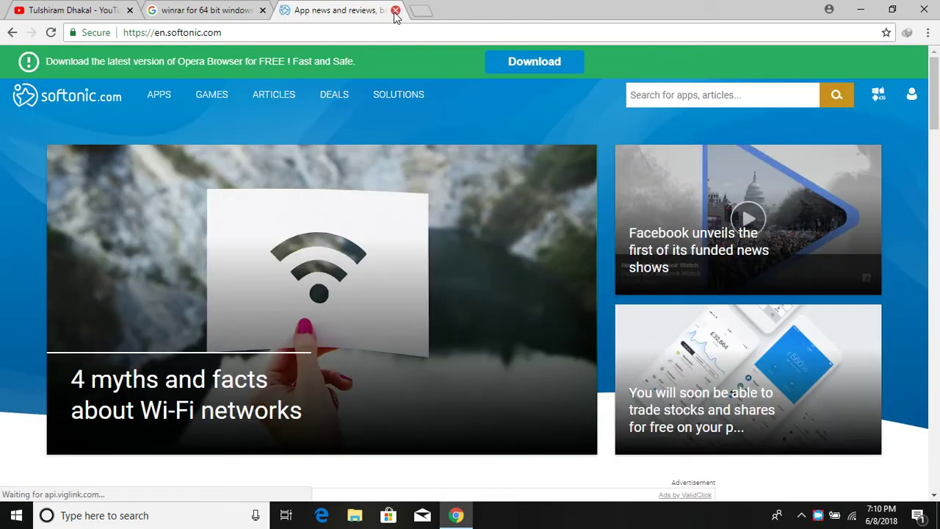
{"action": "left_click", "coordinate": [395, 10]}
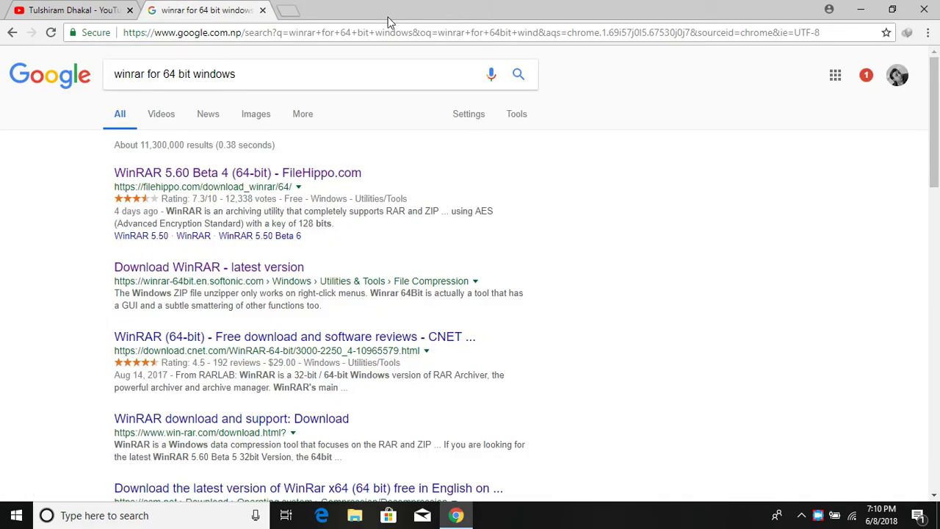
{"action": "left_click", "coordinate": [263, 11]}
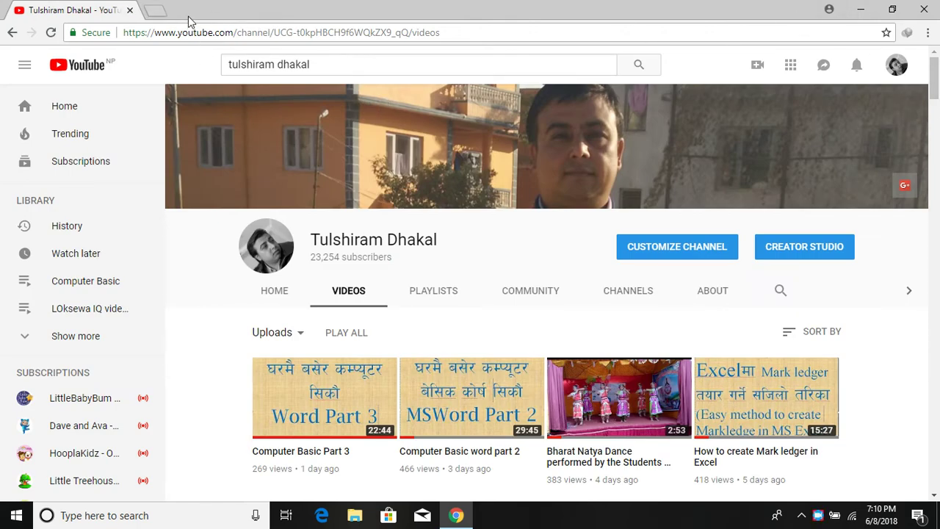
Step: Open Gmail in a new browser tab
{"action": "left_click", "coordinate": [153, 11]}
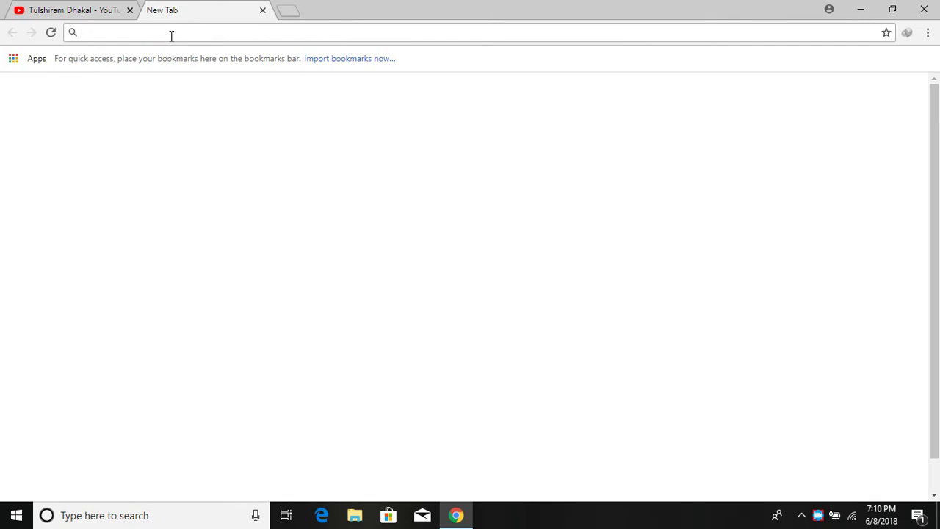
{"action": "type", "text": "gmail.google.com/mail/u/0/#inbox"}
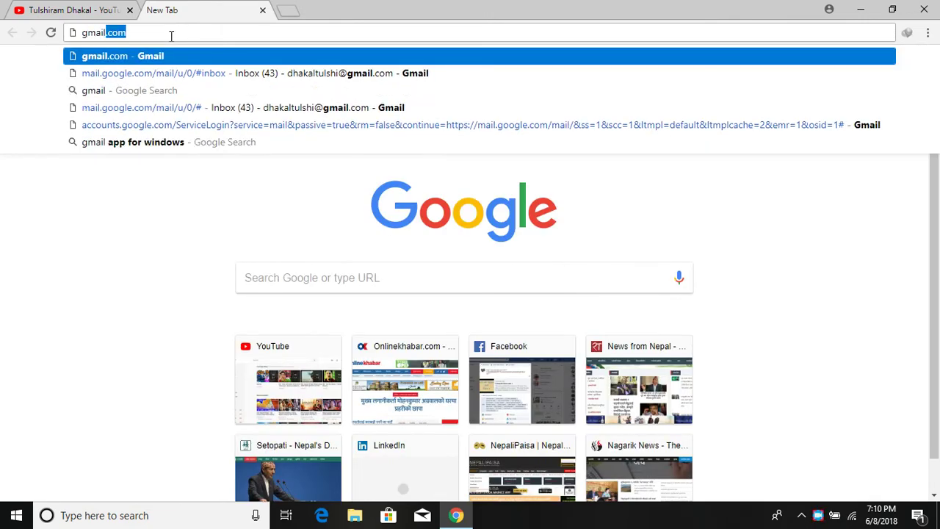
{"action": "key", "text": "Return"}
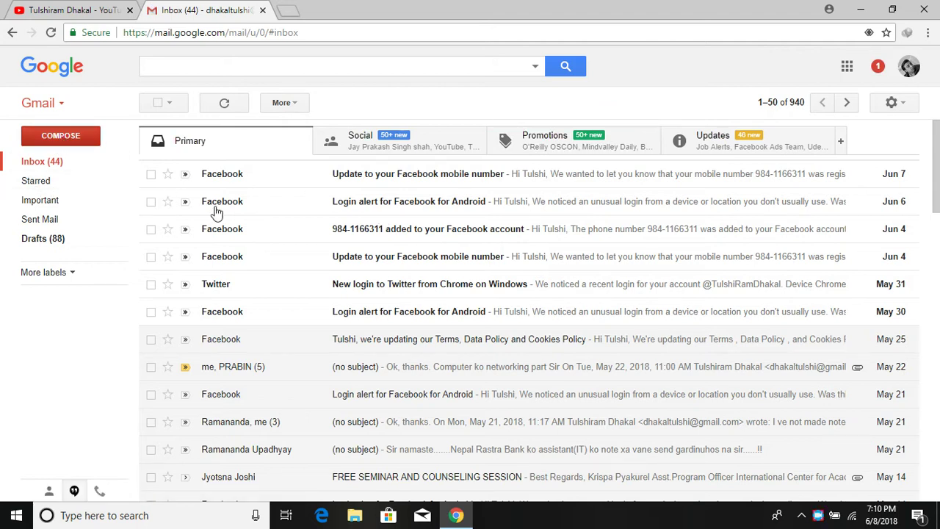
Step: Start a new message, view the Facebook login alert email, then expand the draft to full compose
{"action": "key", "text": "c"}
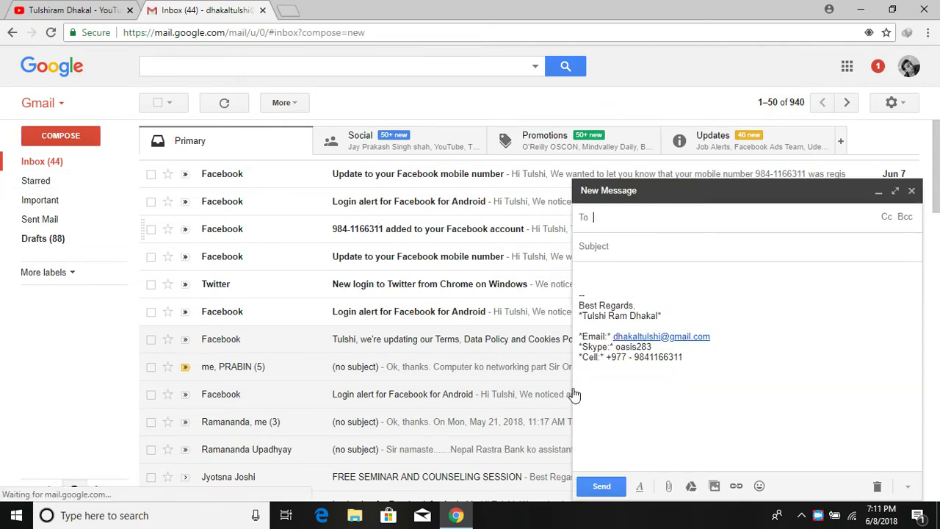
{"action": "left_click", "coordinate": [797, 193]}
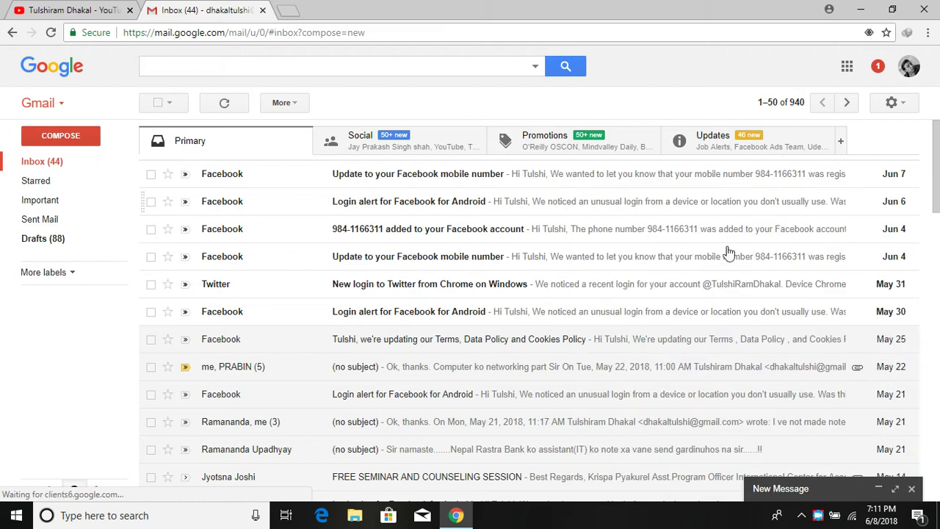
{"action": "left_click", "coordinate": [595, 303]}
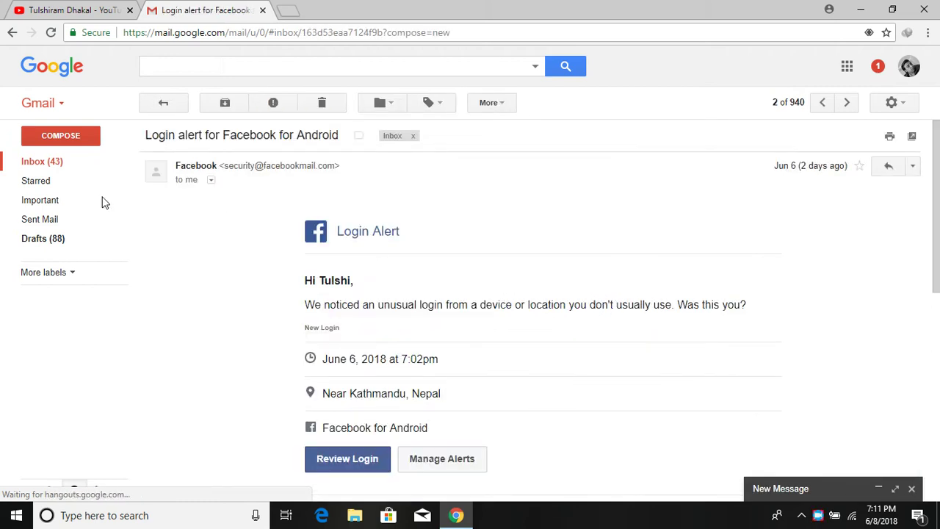
{"action": "left_click", "coordinate": [834, 491]}
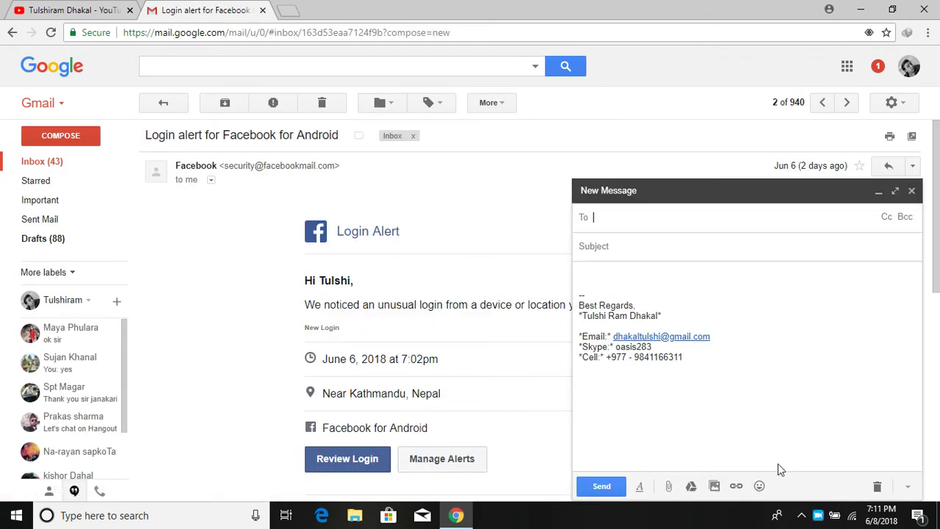
Step: Attach 4.xlsx, 5.xlsx, 6.xlsx and 7.xlsx from Desktop\markslipfinal to the new message
{"action": "left_click", "coordinate": [668, 486]}
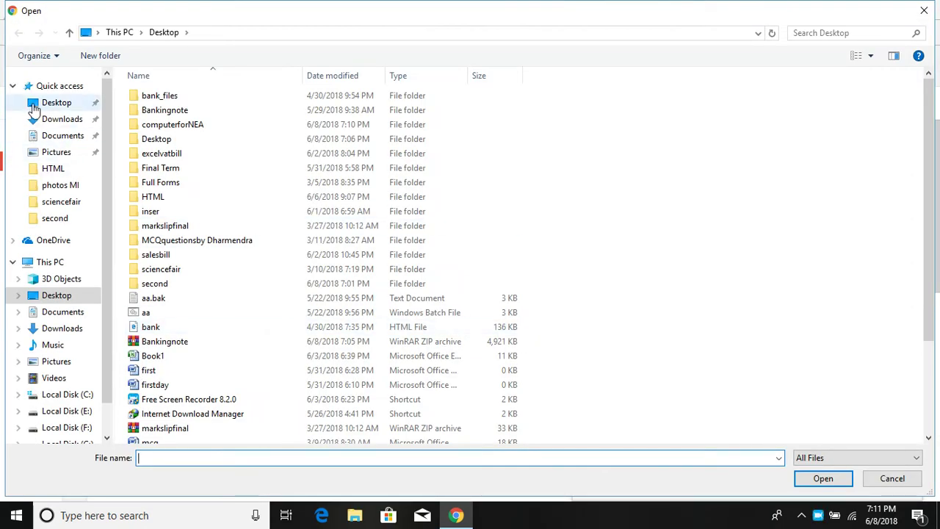
{"action": "left_click", "coordinate": [44, 105]}
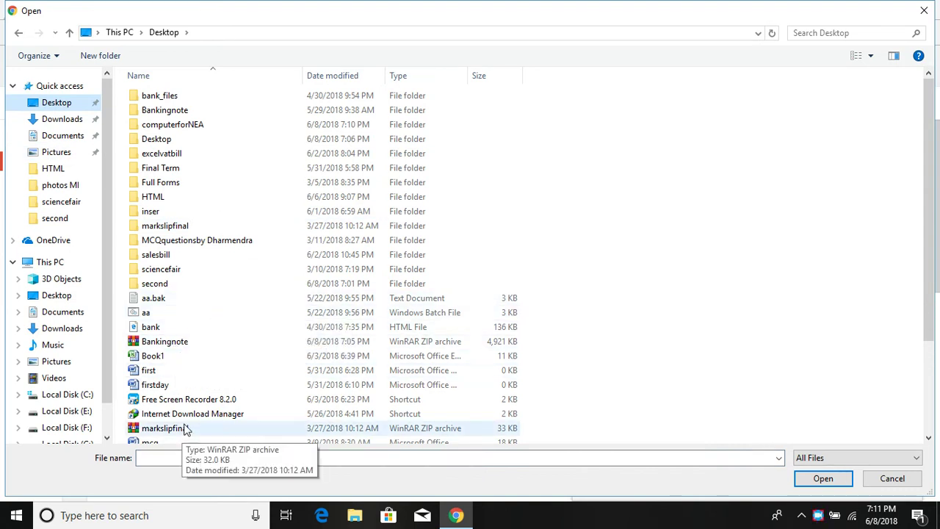
{"action": "left_click", "coordinate": [180, 226]}
{"action": "double_click", "coordinate": [180, 227]}
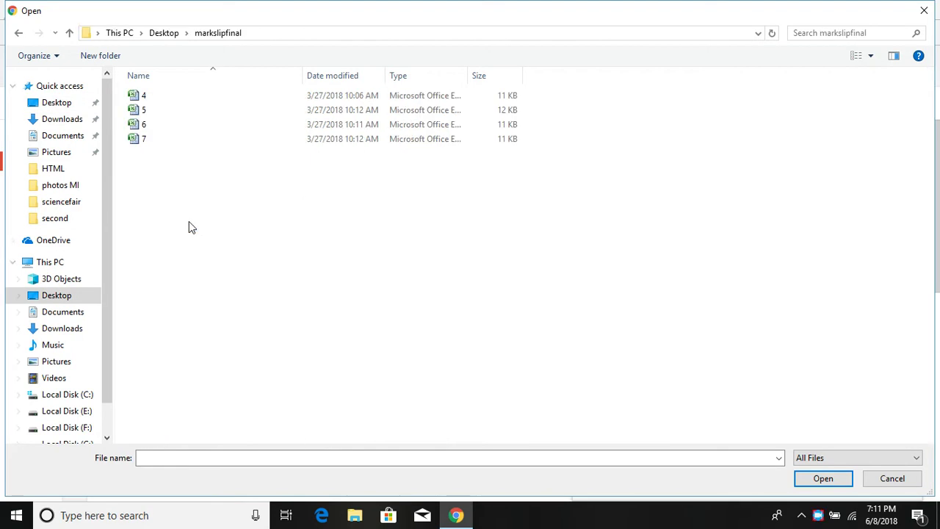
{"action": "left_click_drag", "start_coordinate": [272, 183], "coordinate": [103, 87]}
{"action": "left_click", "coordinate": [823, 477]}
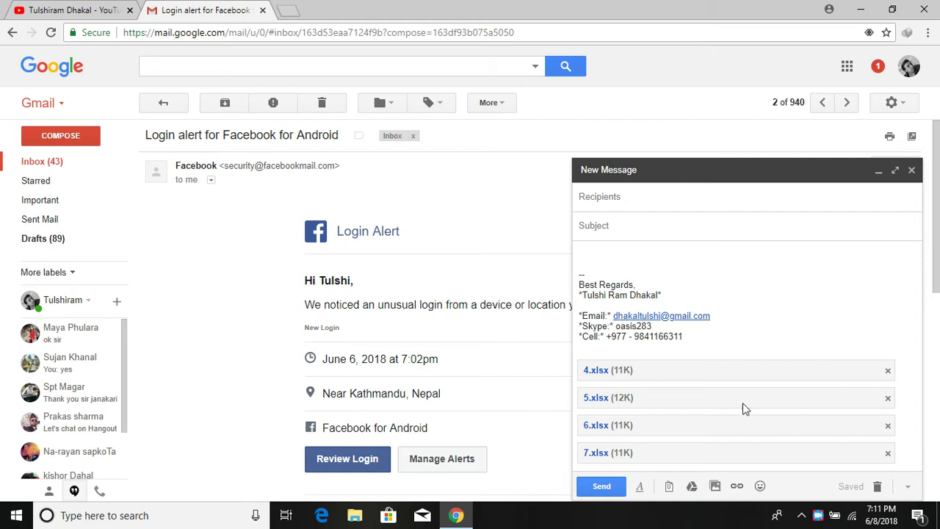
Step: Remove the 4.xlsx, 5.xlsx, 6.xlsx and 7.xlsx attachments from the draft
{"action": "left_click", "coordinate": [887, 371]}
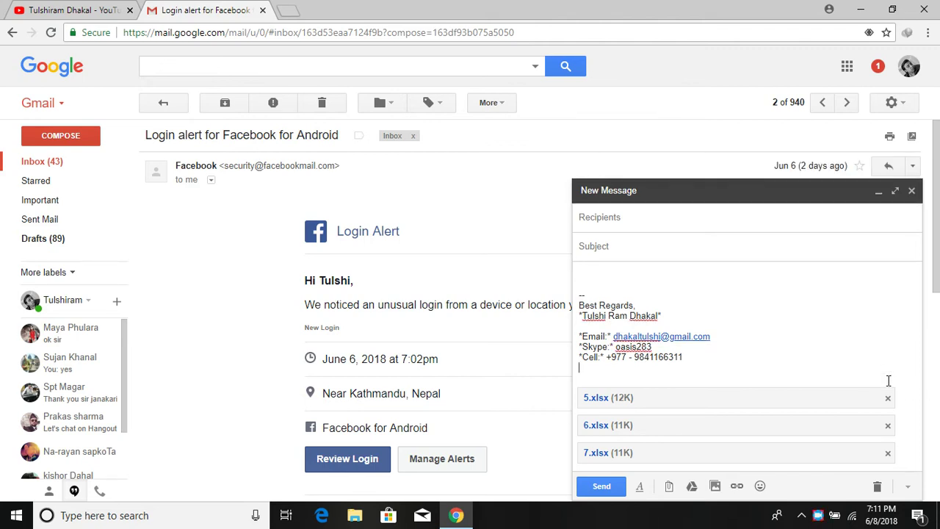
{"action": "left_click", "coordinate": [888, 398]}
{"action": "left_click", "coordinate": [887, 426]}
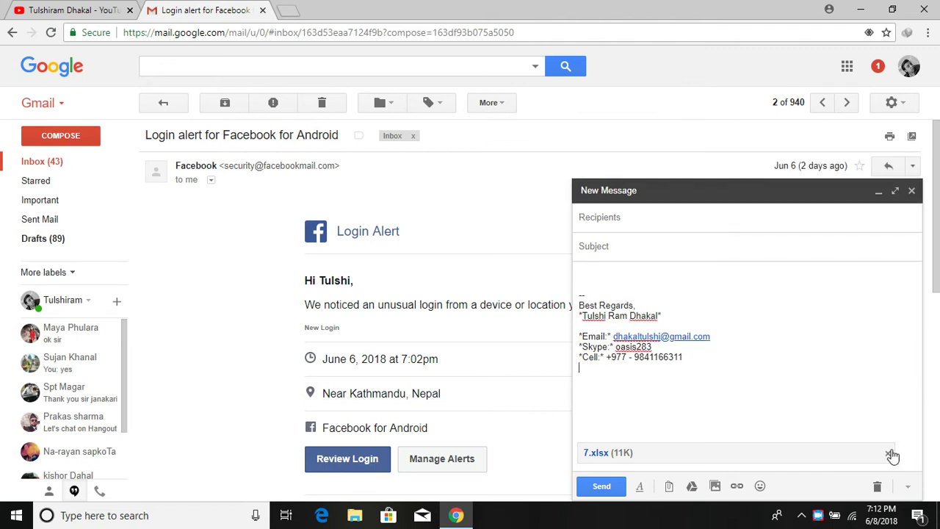
{"action": "left_click", "coordinate": [888, 454]}
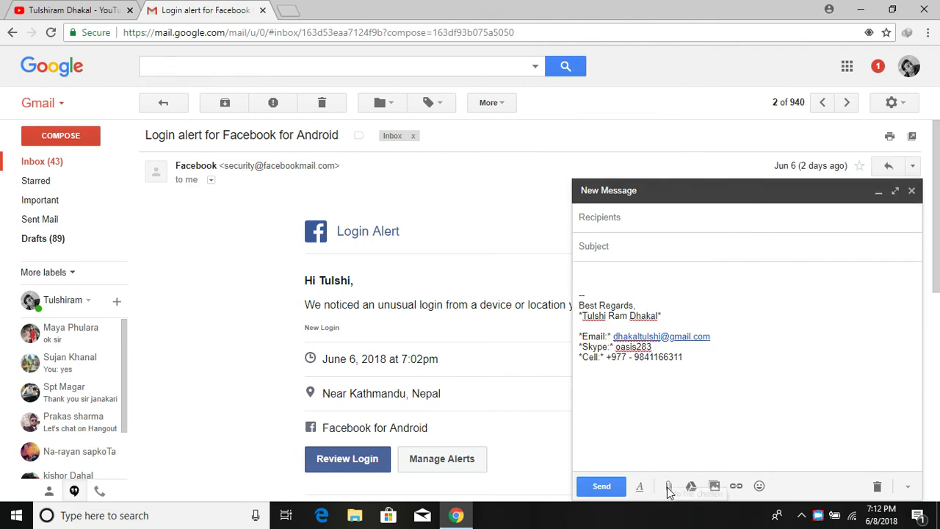
Step: Attach markslipfinal.zip from the Desktop instead
{"action": "left_click", "coordinate": [668, 490]}
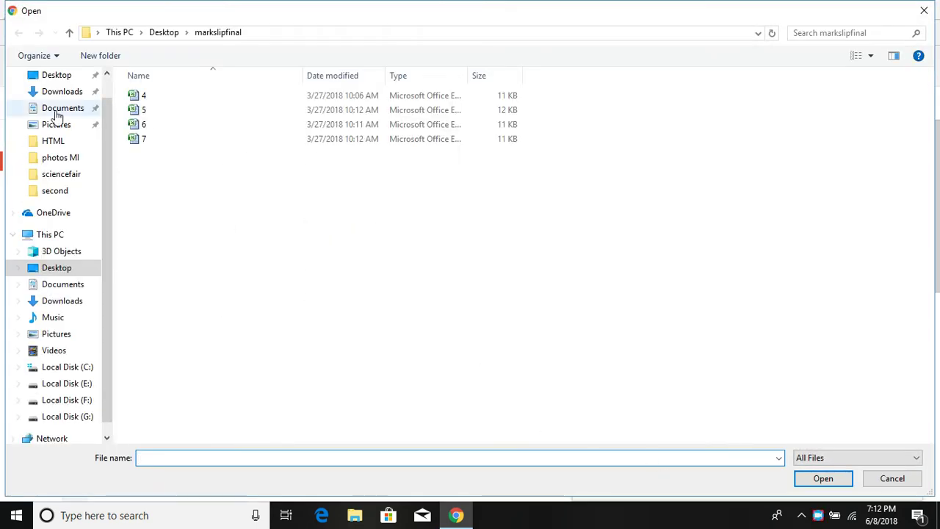
{"action": "left_click", "coordinate": [60, 75]}
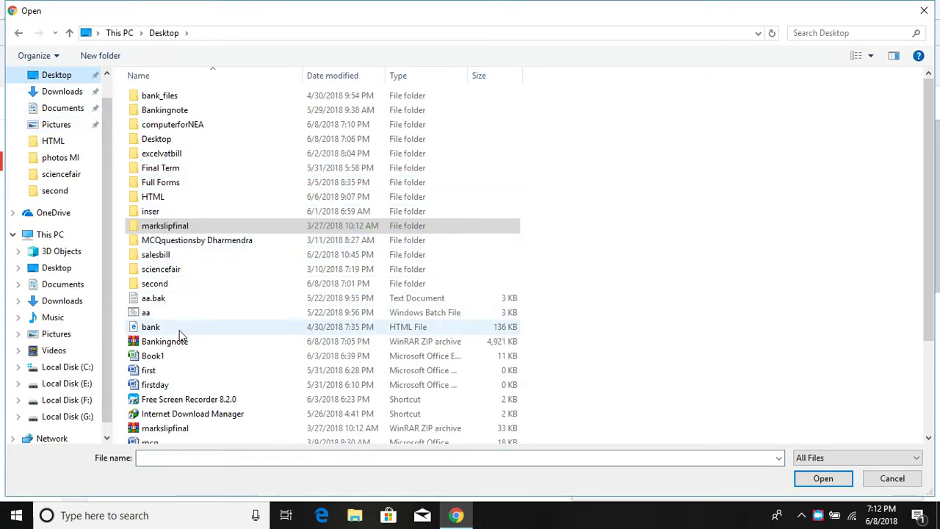
{"action": "double_click", "coordinate": [176, 429]}
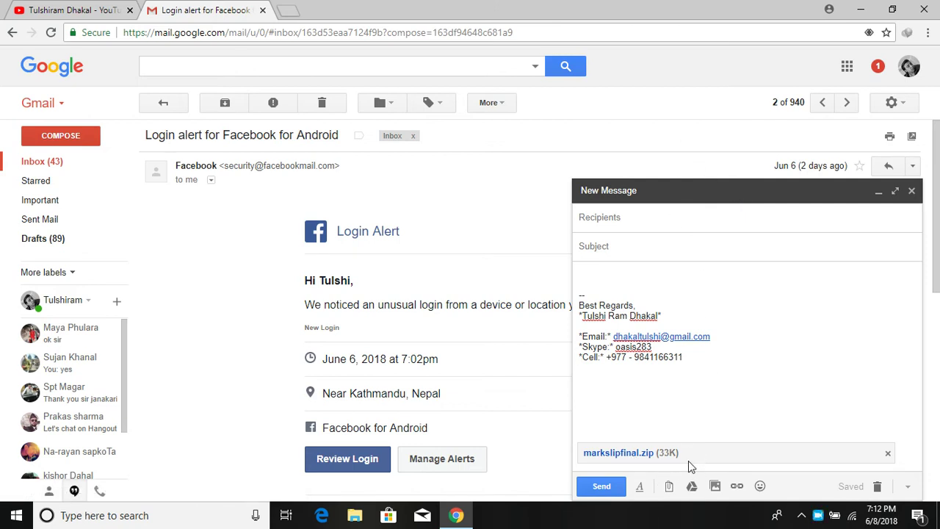
Step: Address the message to the second Gmail account using the suggested contact
{"action": "left_click", "coordinate": [667, 218]}
{"action": "type", "text": "dhakal"}
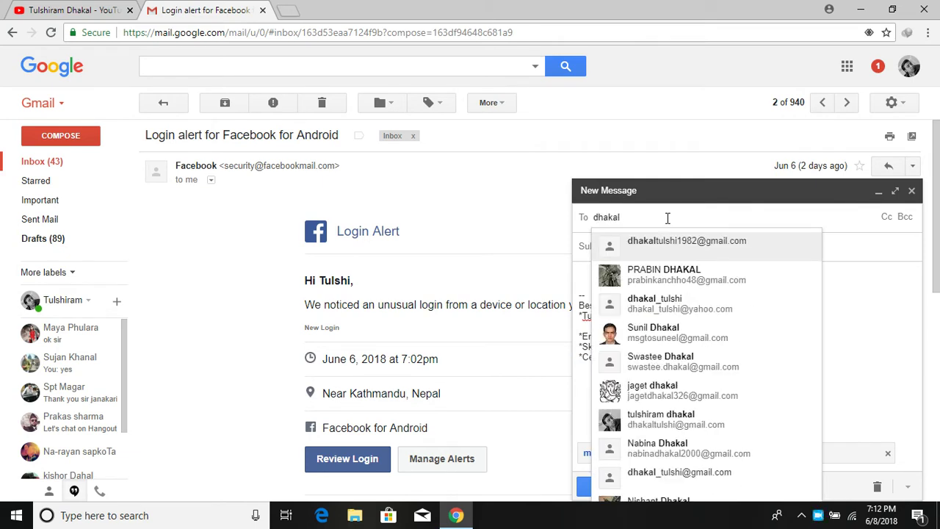
{"action": "type", "text": "t"}
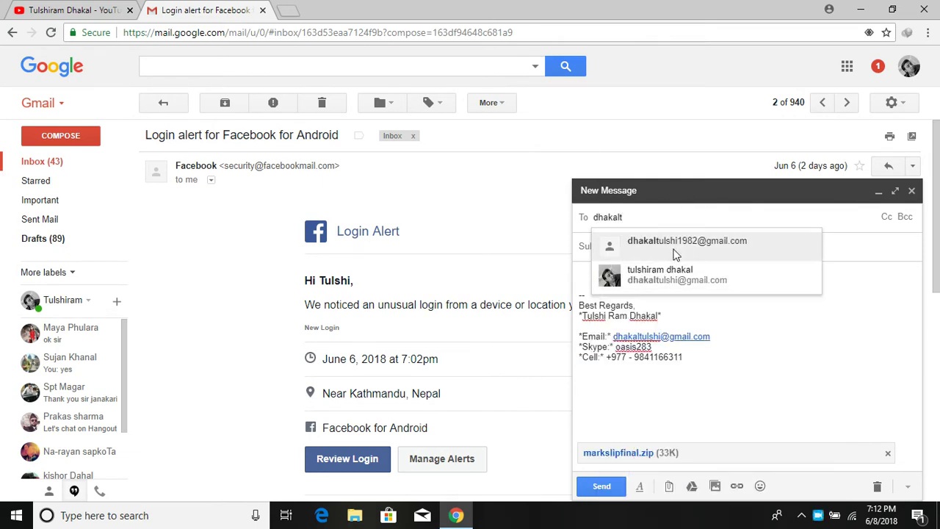
{"action": "left_click", "coordinate": [677, 242]}
Step: Give the message the subject 'markslip' and send it with the zip attached
{"action": "left_click", "coordinate": [646, 246]}
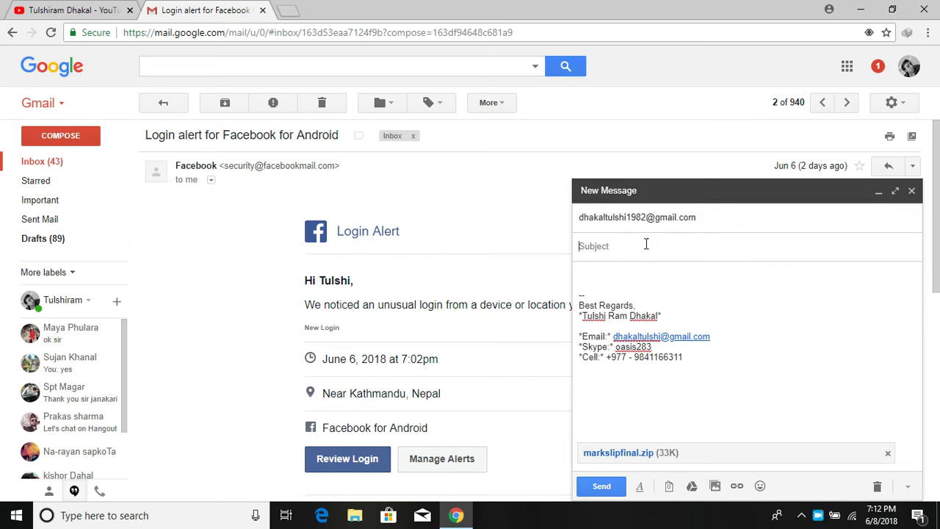
{"action": "type", "text": "ma"}
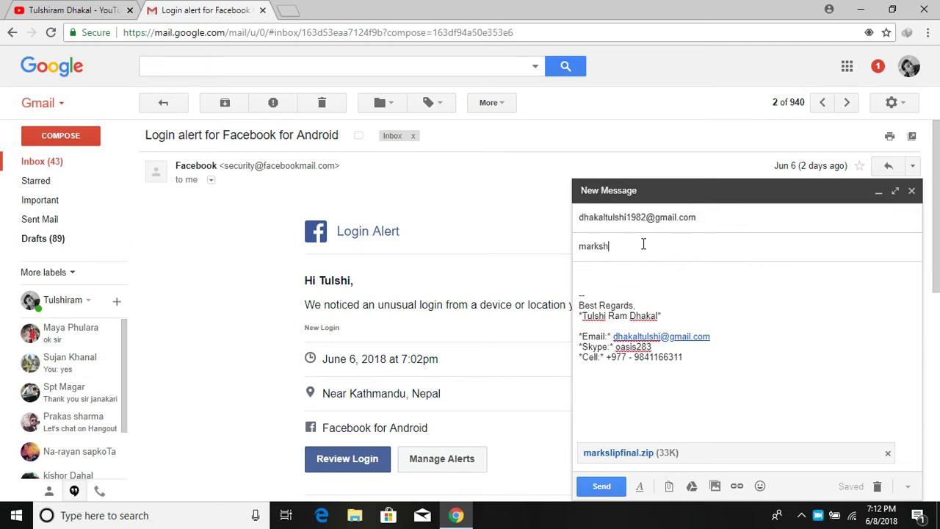
{"action": "type", "text": "rksh"}
{"action": "key", "text": "BackSpace"}
{"action": "left_click", "coordinate": [593, 486]}
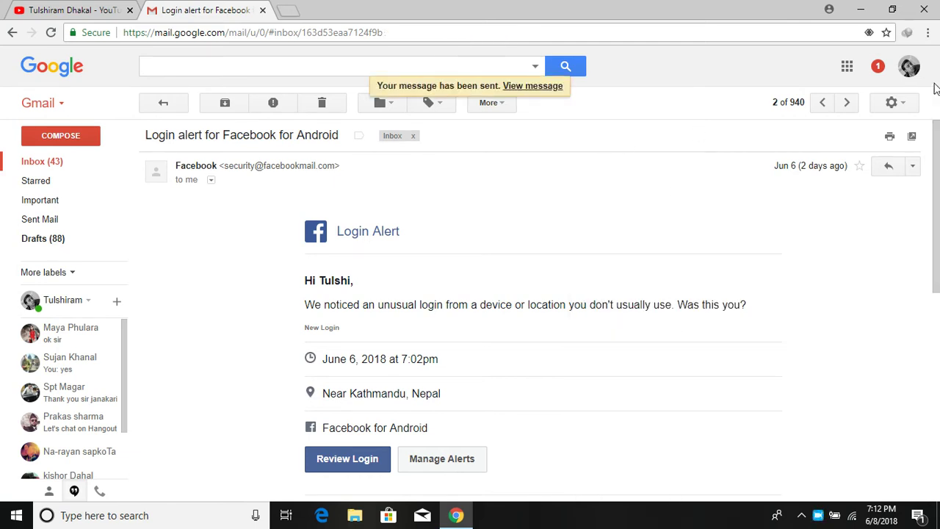
{"action": "left_click", "coordinate": [908, 66]}
Step: Sign out of the first Gmail account and choose to sign in with another account
{"action": "left_click", "coordinate": [869, 201]}
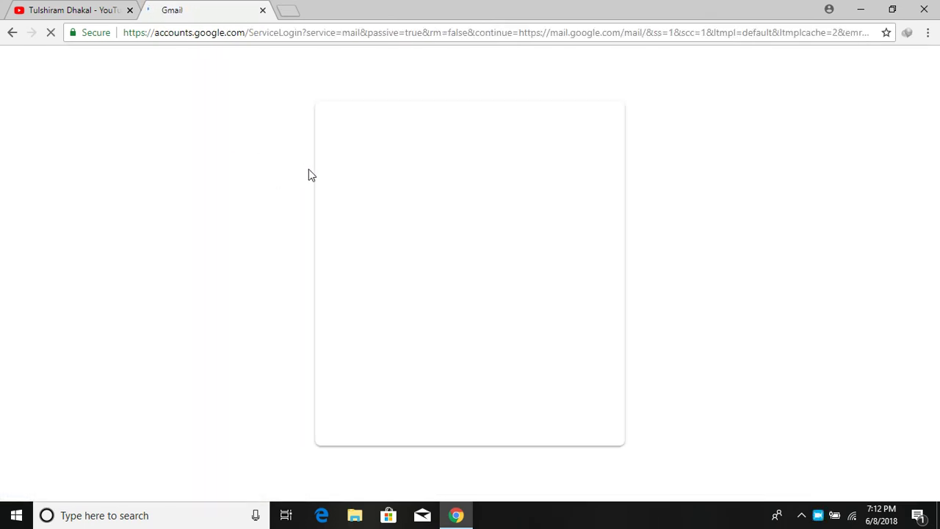
{"action": "left_click", "coordinate": [427, 259]}
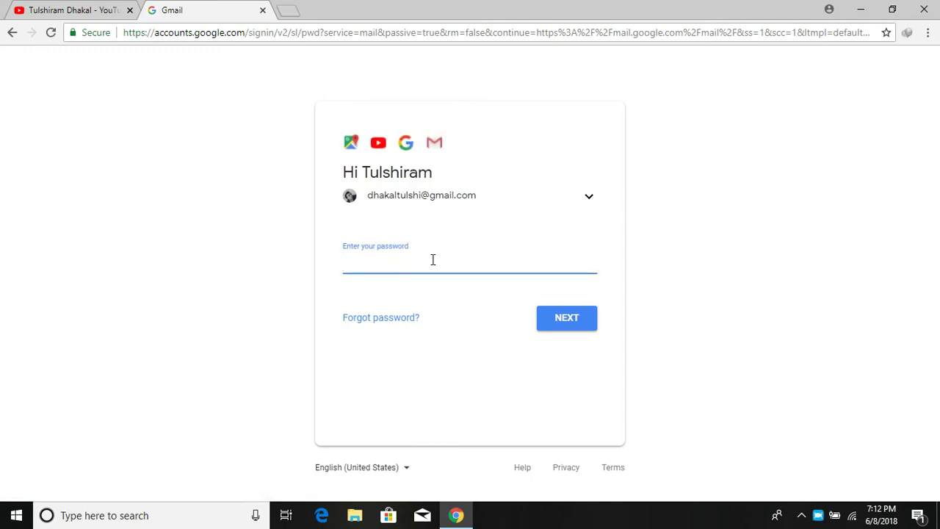
{"action": "type", "text": "******"}
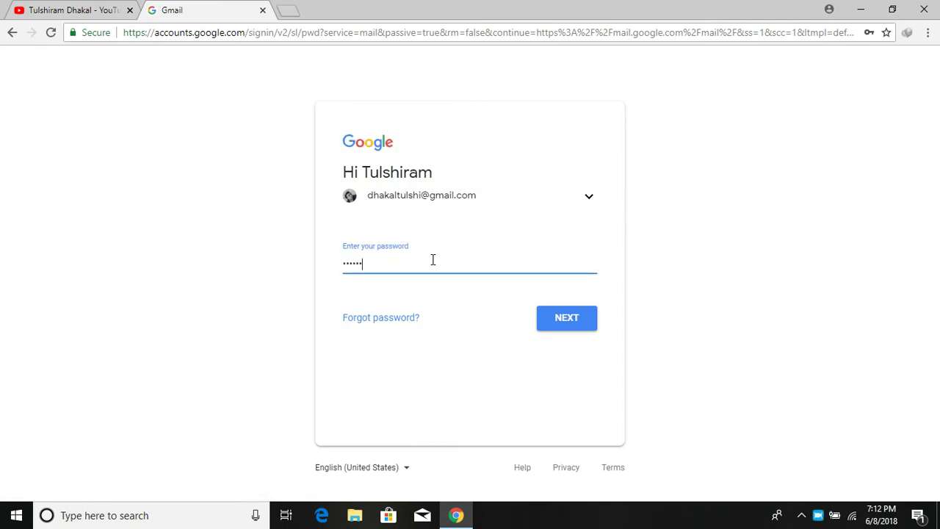
{"action": "left_click", "coordinate": [588, 197]}
{"action": "left_click", "coordinate": [460, 283]}
Step: Sign in with the second account's email and password, dismissing the account protection prompt
{"action": "left_click", "coordinate": [500, 256]}
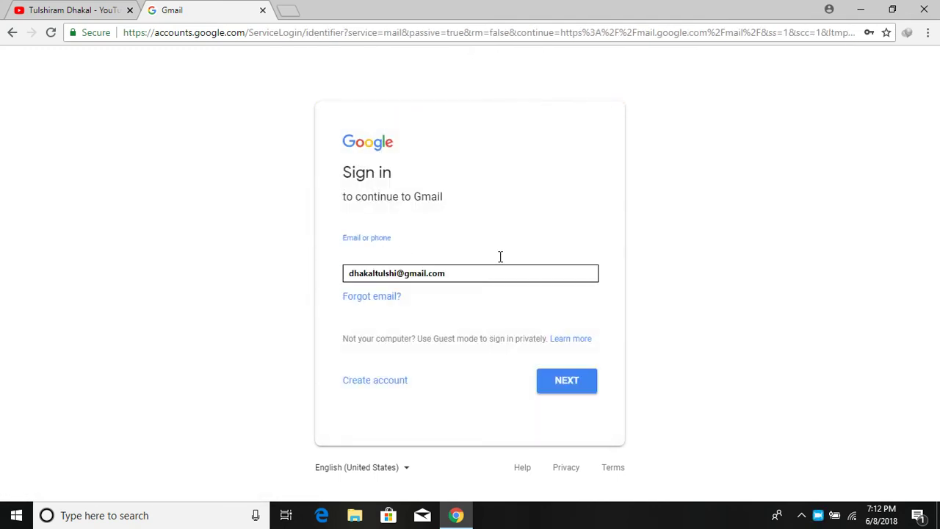
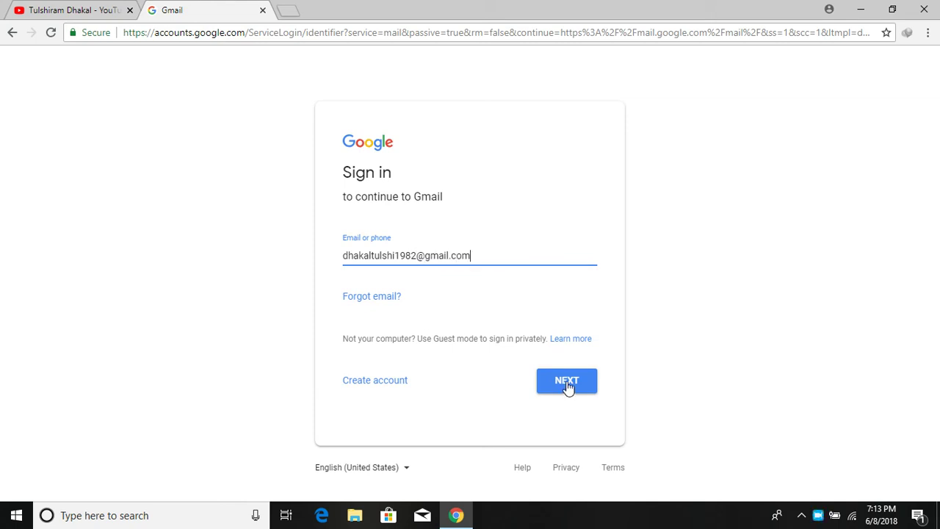
{"action": "left_click", "coordinate": [566, 387]}
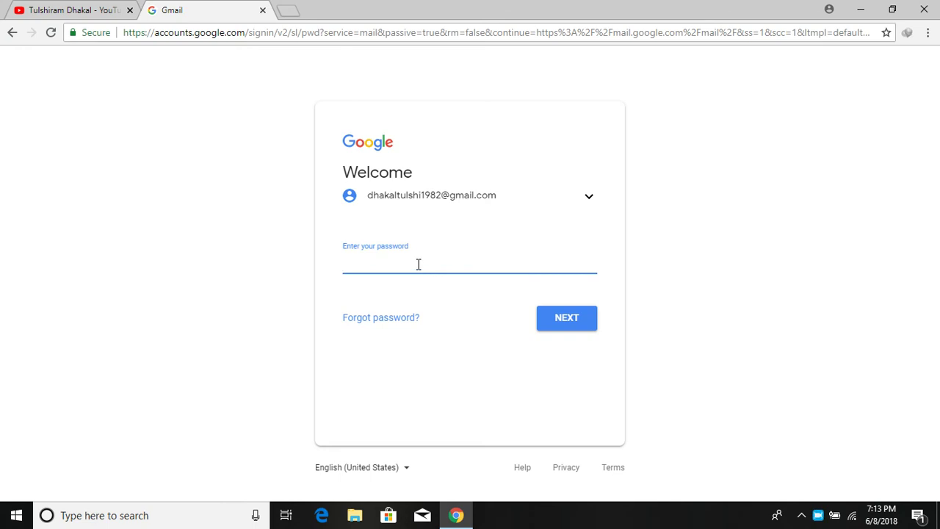
{"action": "type", "text": "•••"}
{"action": "key", "text": "BackSpace"}
{"action": "key", "text": "BackSpace"}
{"action": "type", "text": "••"}
{"action": "key", "text": "Return"}
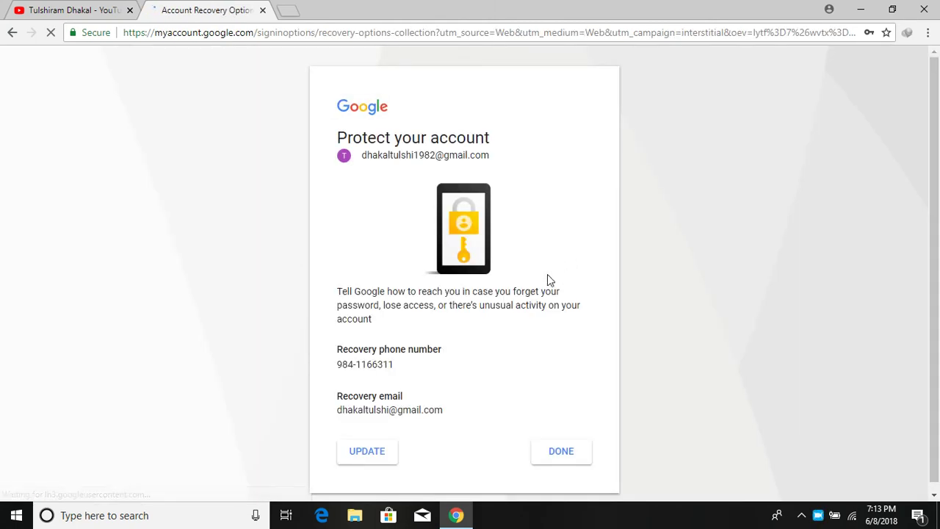
{"action": "left_click", "coordinate": [562, 456]}
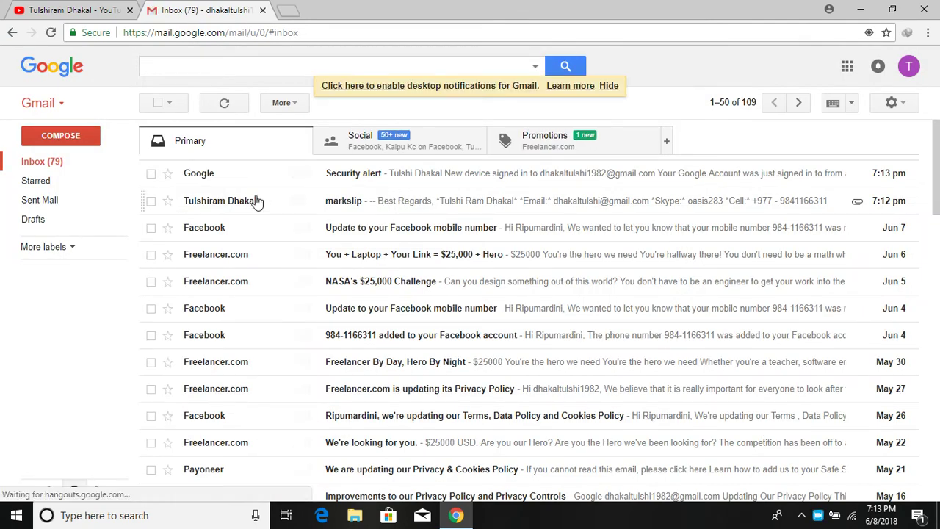
Step: Download the 33 KB markslipfinal.zip from the markslip email and open Downloads\Compressed
{"action": "left_click", "coordinate": [331, 205]}
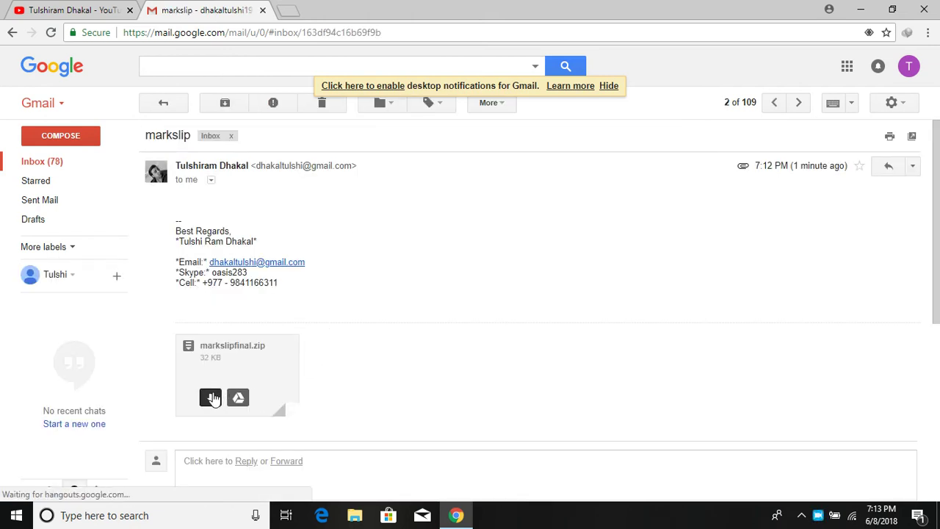
{"action": "left_click", "coordinate": [211, 397]}
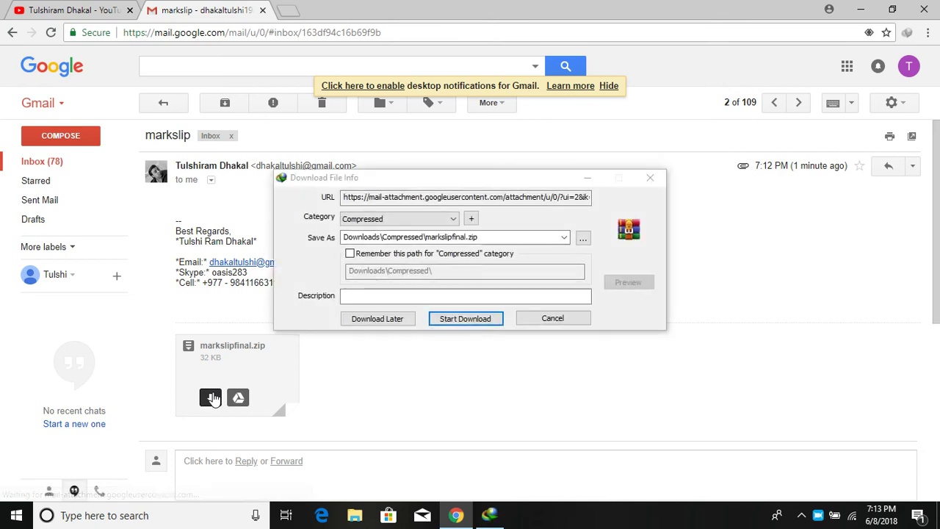
{"action": "left_click", "coordinate": [480, 320]}
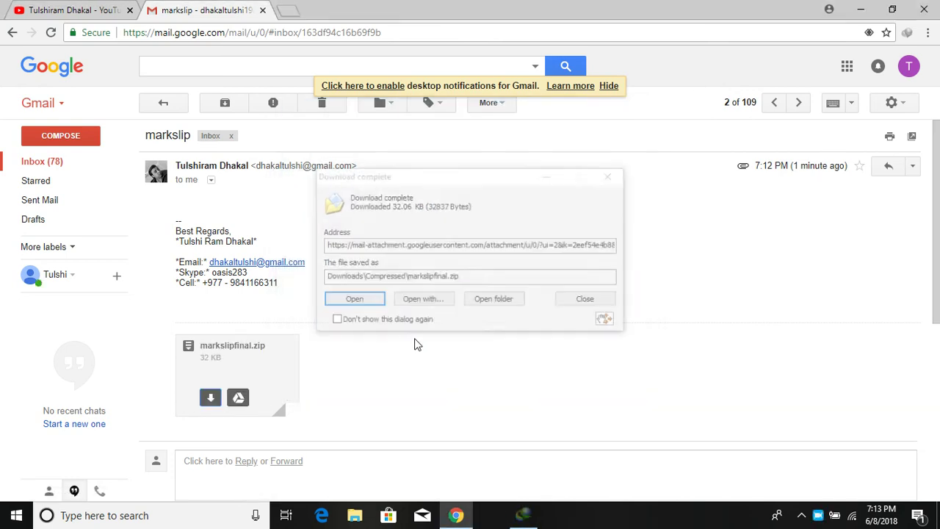
{"action": "left_click", "coordinate": [505, 302]}
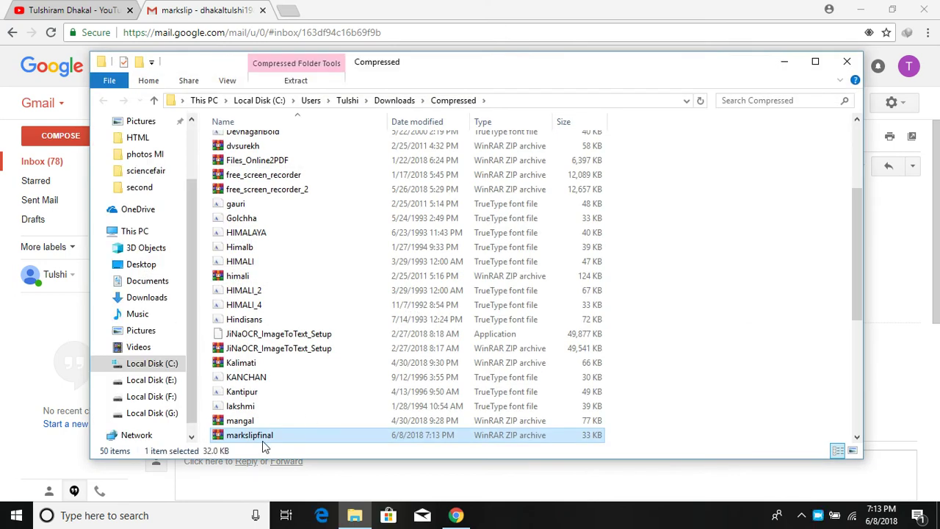
Step: Cut markslipfinal.zip from Compressed downloads, paste it into Desktop\HTML, and close Explorer
{"action": "right_click", "coordinate": [265, 439]}
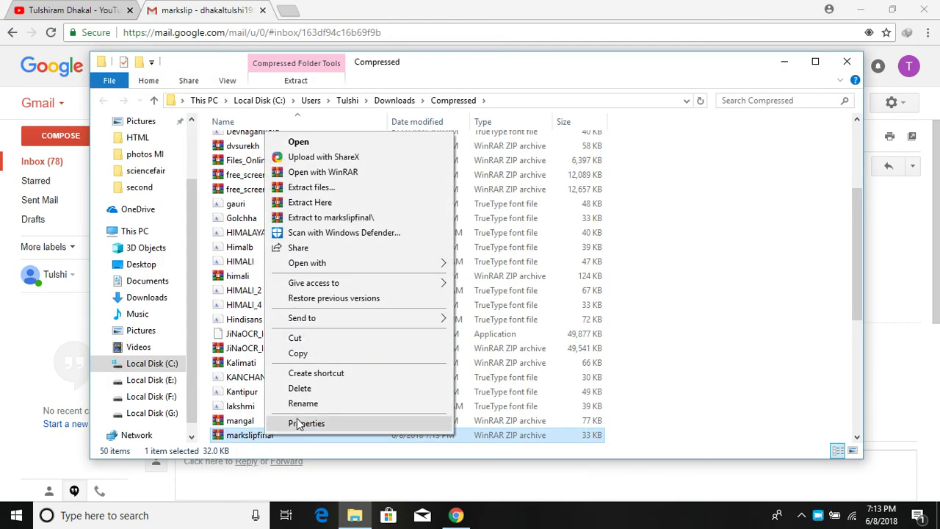
{"action": "left_click", "coordinate": [306, 339]}
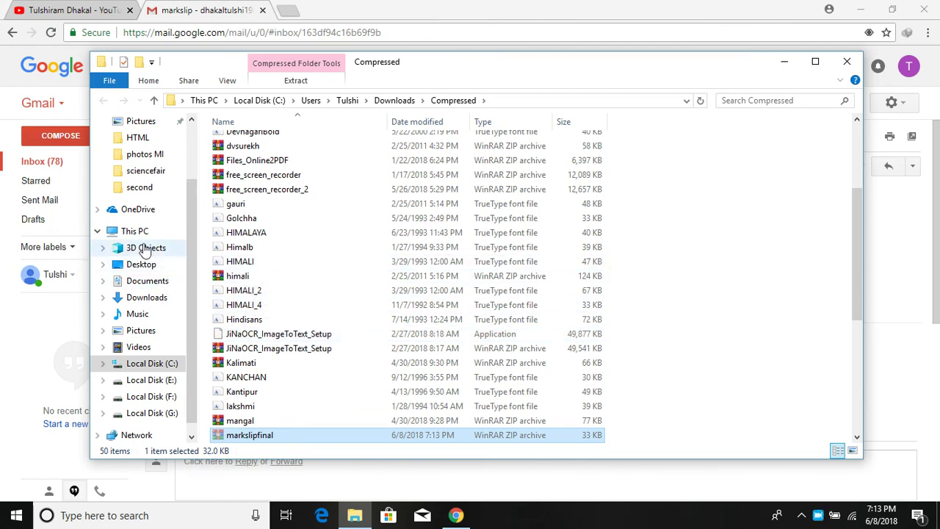
{"action": "left_click", "coordinate": [142, 266]}
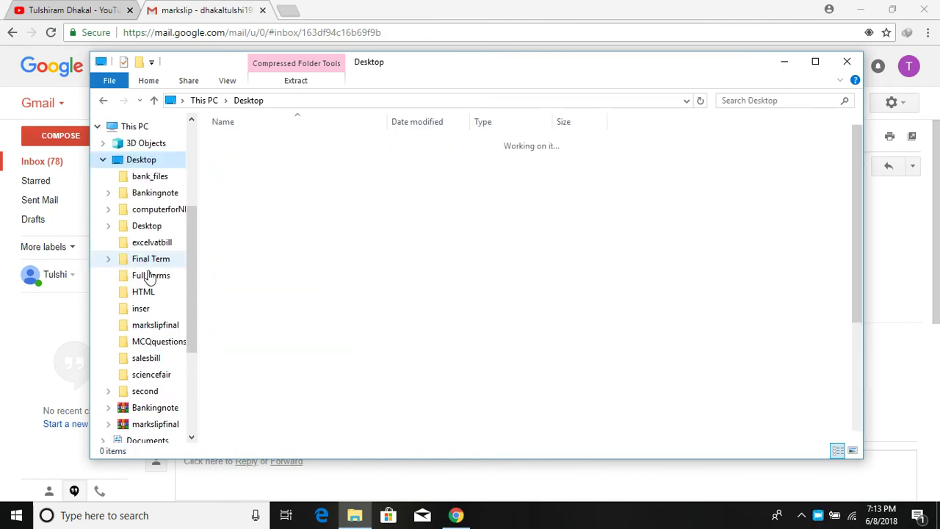
{"action": "left_click", "coordinate": [814, 62]}
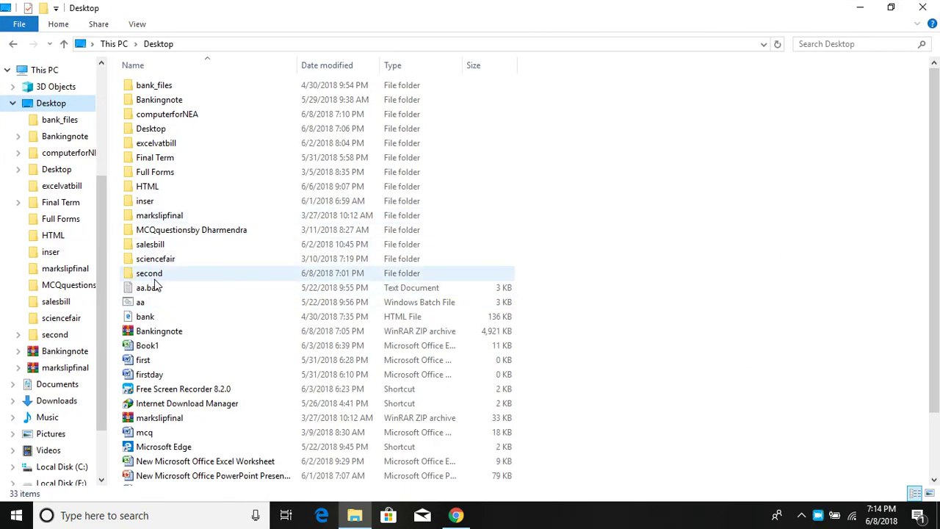
{"action": "left_click", "coordinate": [157, 190]}
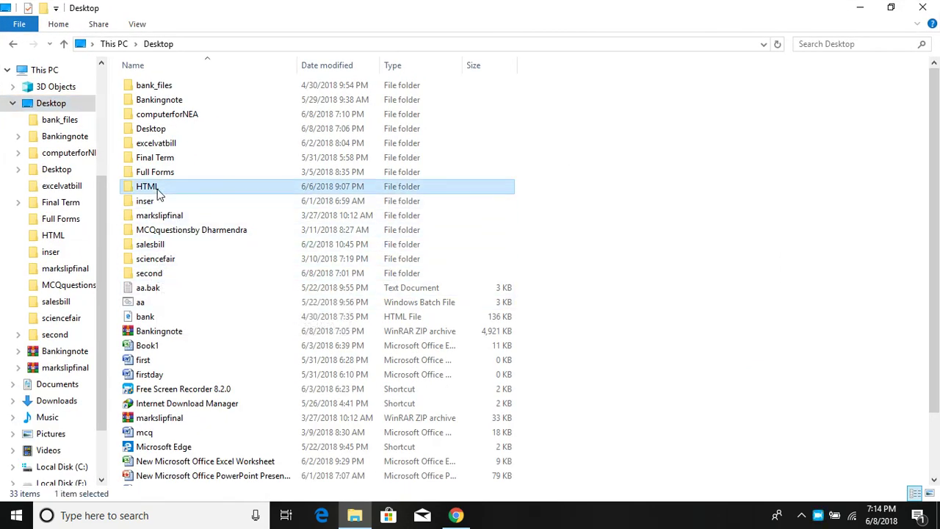
{"action": "double_click", "coordinate": [157, 190]}
{"action": "right_click", "coordinate": [204, 194]}
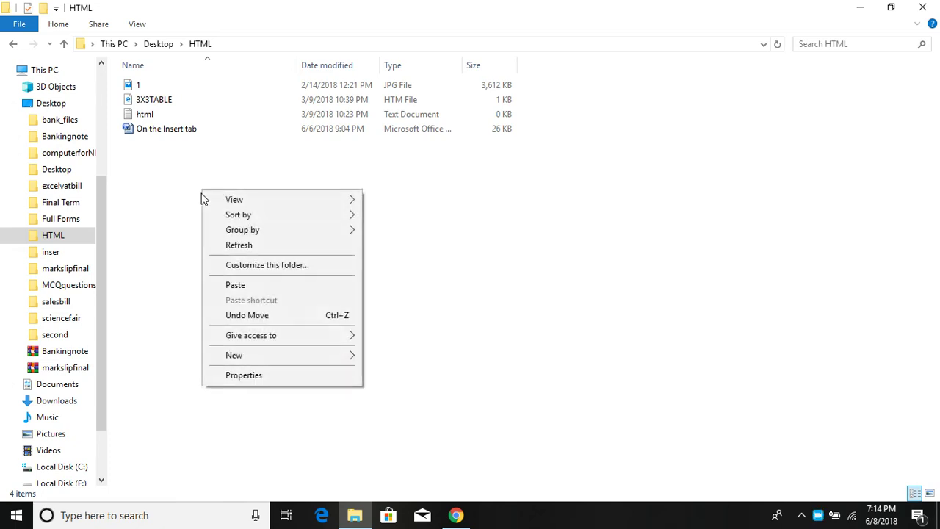
{"action": "left_click", "coordinate": [241, 286]}
{"action": "left_click", "coordinate": [257, 270]}
{"action": "left_click", "coordinate": [922, 7]}
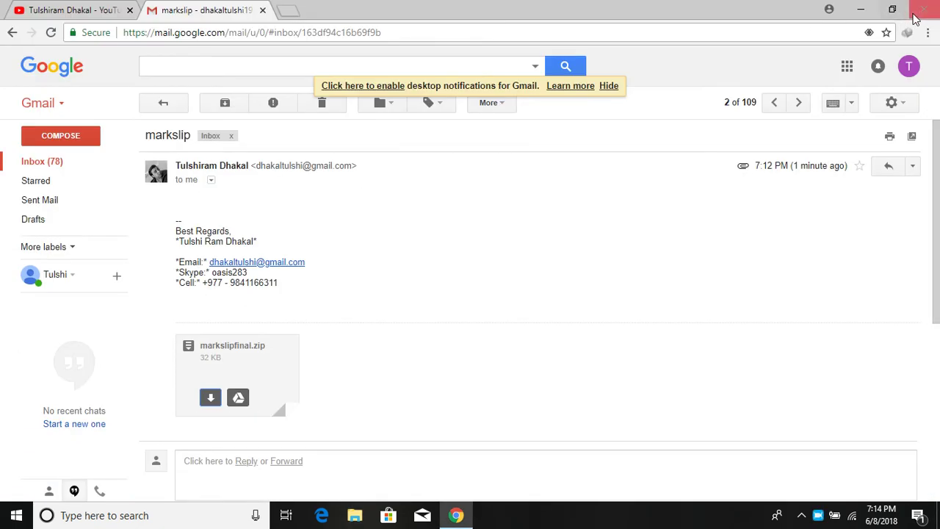
Step: From the refreshed desktop, open markslipfinal.zip in the HTML folder to view it in WinRAR
{"action": "left_click", "coordinate": [857, 8]}
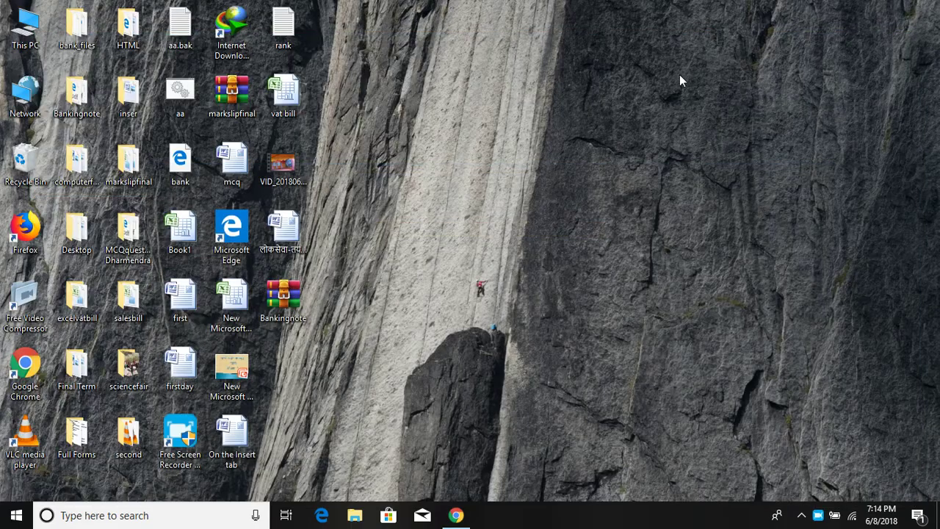
{"action": "right_click", "coordinate": [444, 126]}
{"action": "left_click", "coordinate": [445, 161]}
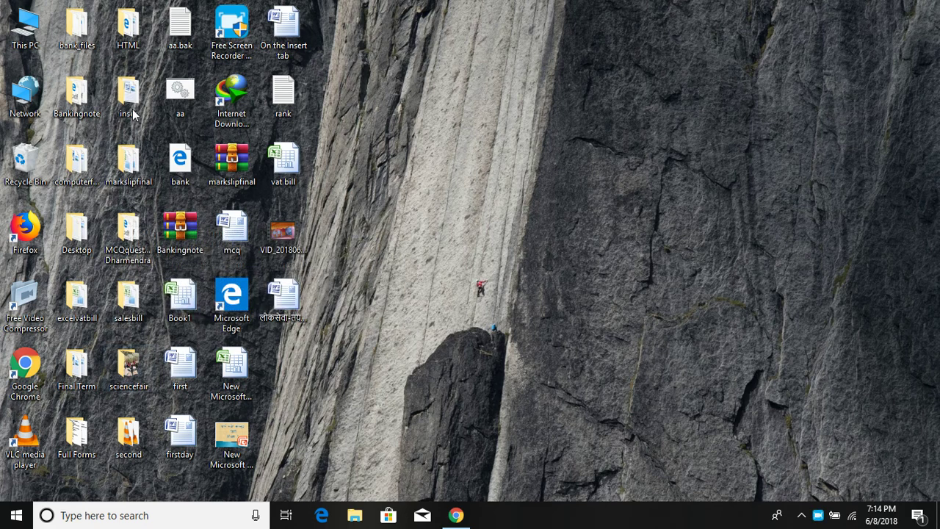
{"action": "double_click", "coordinate": [139, 31]}
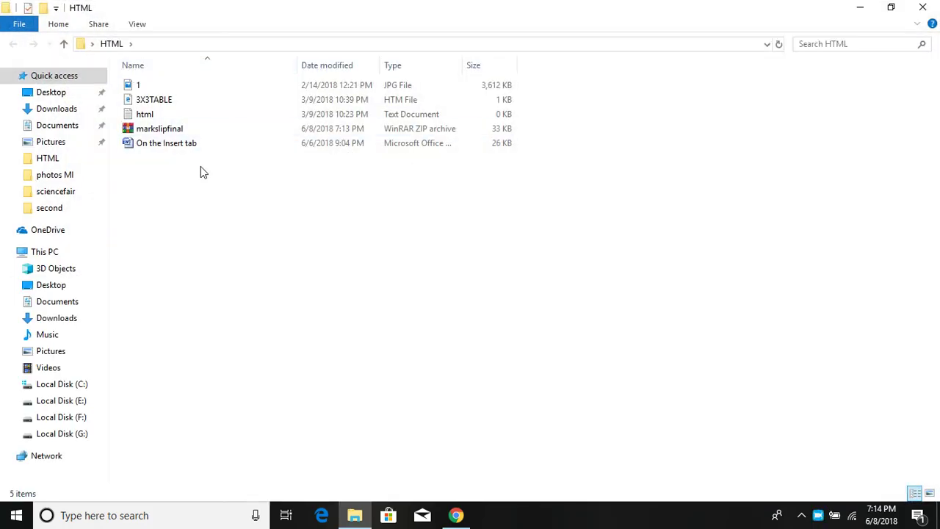
{"action": "left_click", "coordinate": [151, 130]}
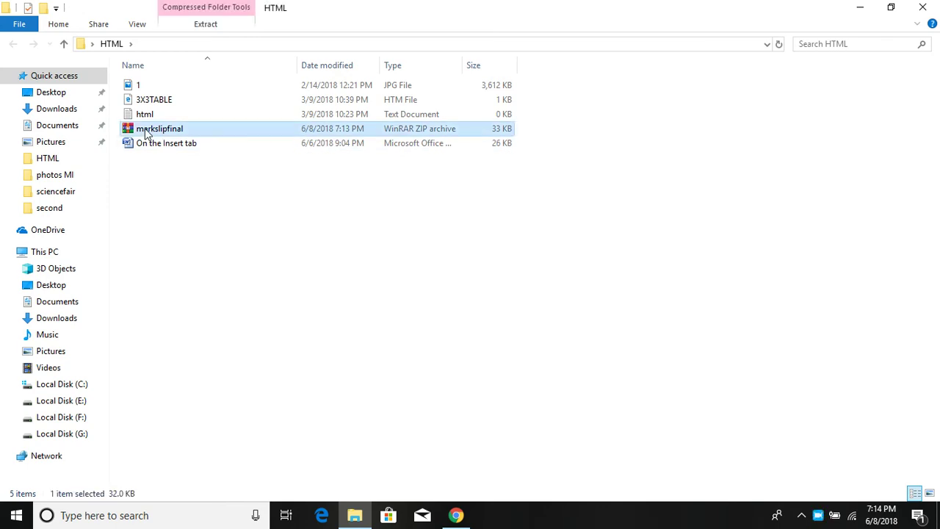
{"action": "key", "text": "Return"}
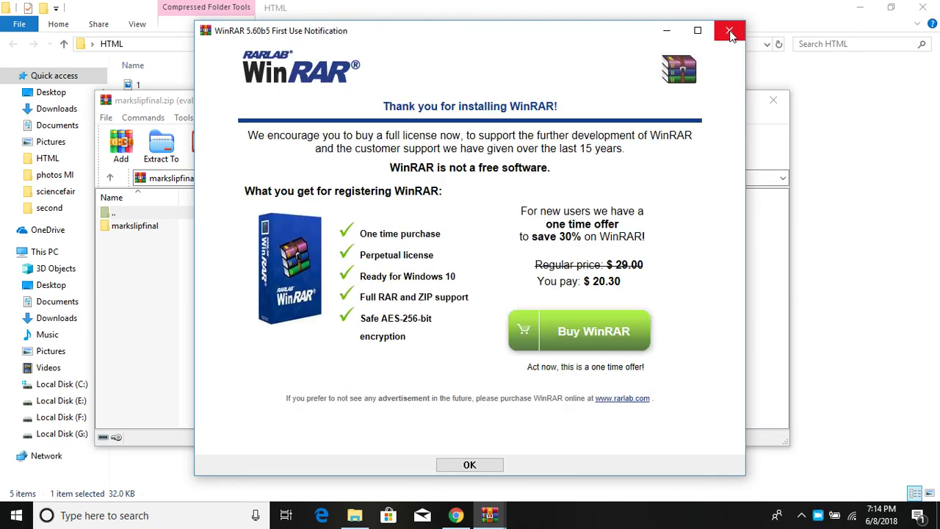
{"action": "left_click", "coordinate": [728, 32]}
{"action": "left_click", "coordinate": [773, 100]}
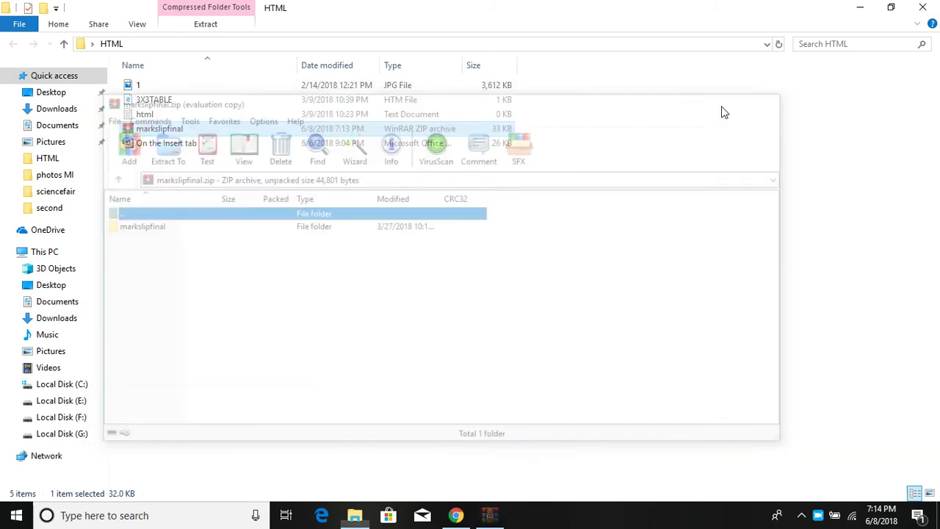
Step: Extract markslipfinal.zip here and check the new markslipfinal folder holds Excel files 4–7
{"action": "right_click", "coordinate": [148, 128]}
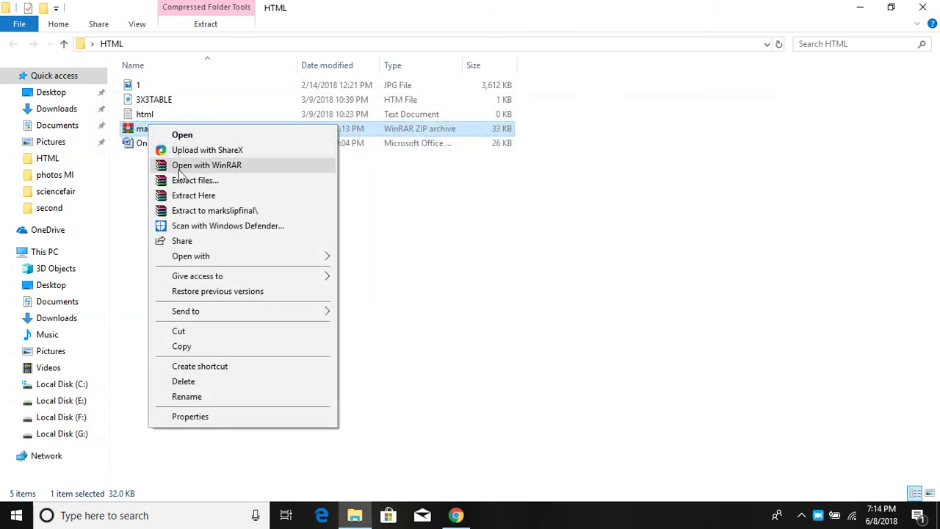
{"action": "left_click", "coordinate": [189, 195]}
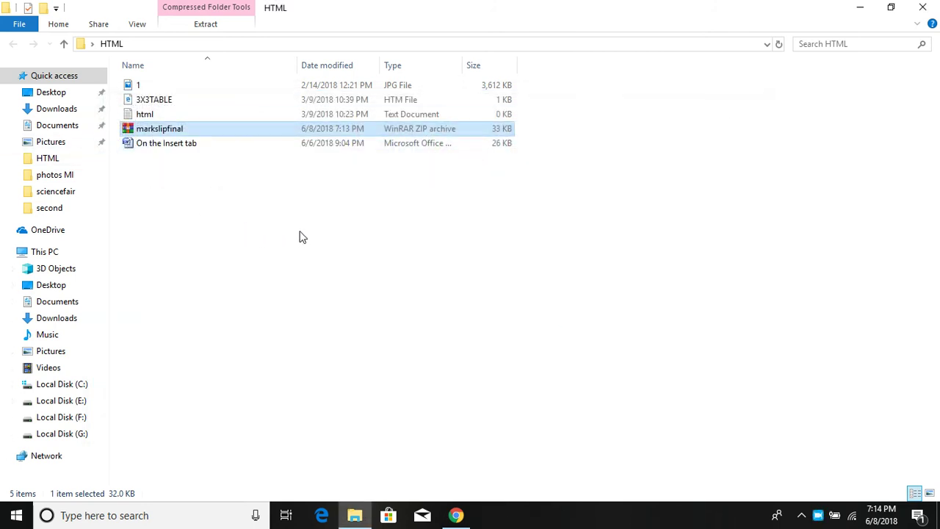
{"action": "left_click", "coordinate": [157, 89]}
{"action": "double_click", "coordinate": [157, 90]}
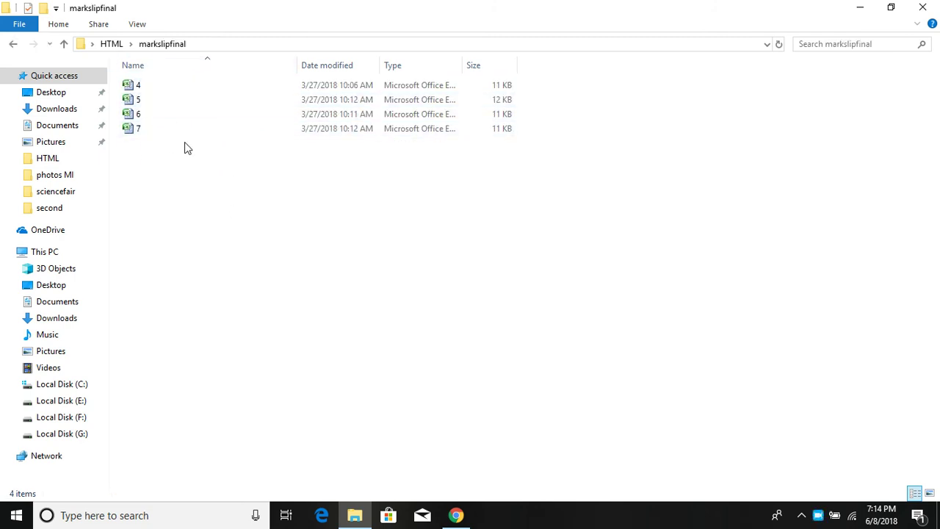
{"action": "left_click", "coordinate": [928, 9]}
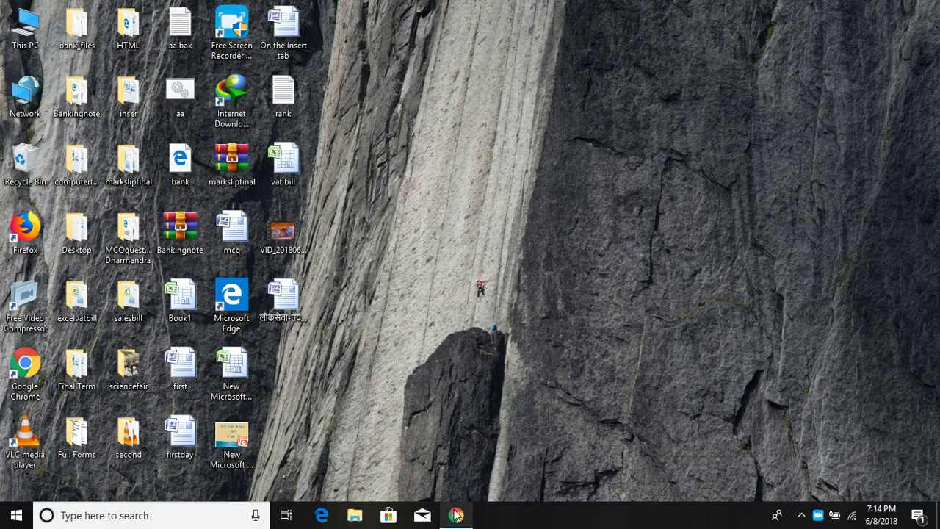
{"action": "left_click", "coordinate": [456, 515]}
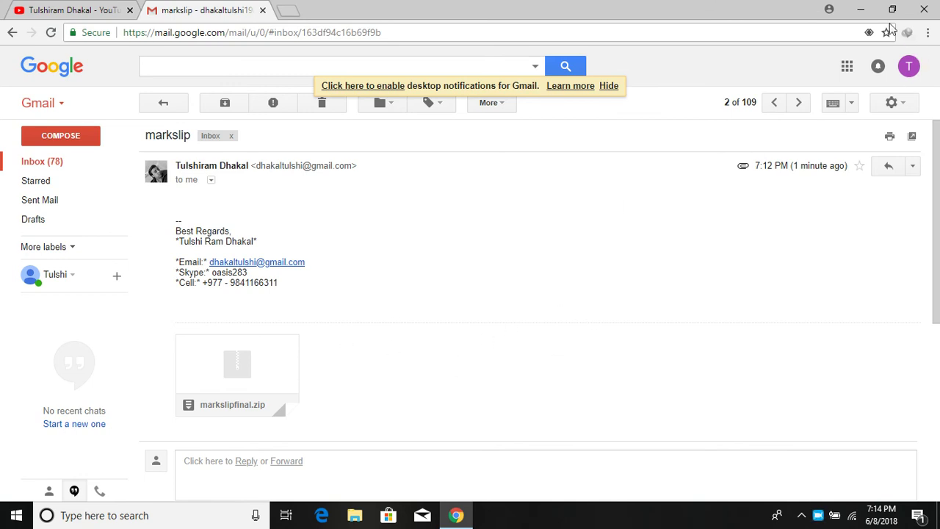
{"action": "left_click", "coordinate": [861, 8]}
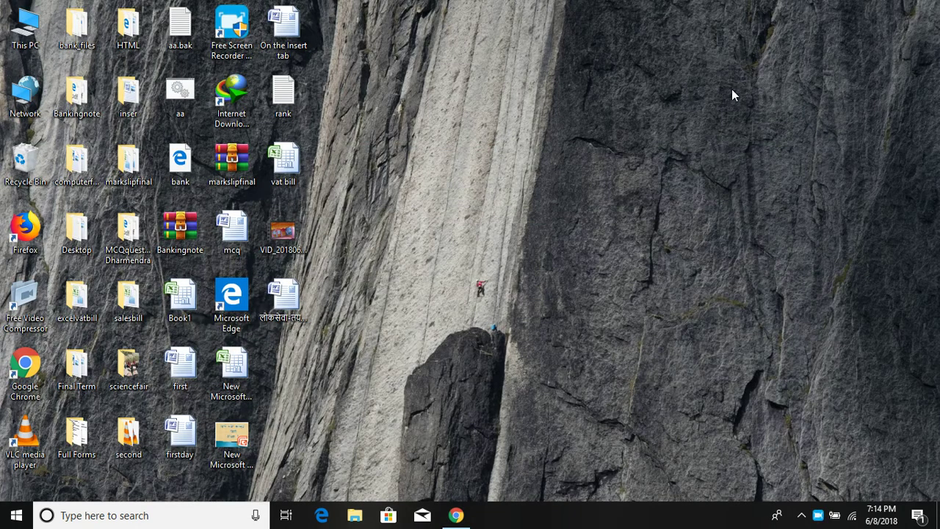
{"action": "right_click", "coordinate": [125, 162]}
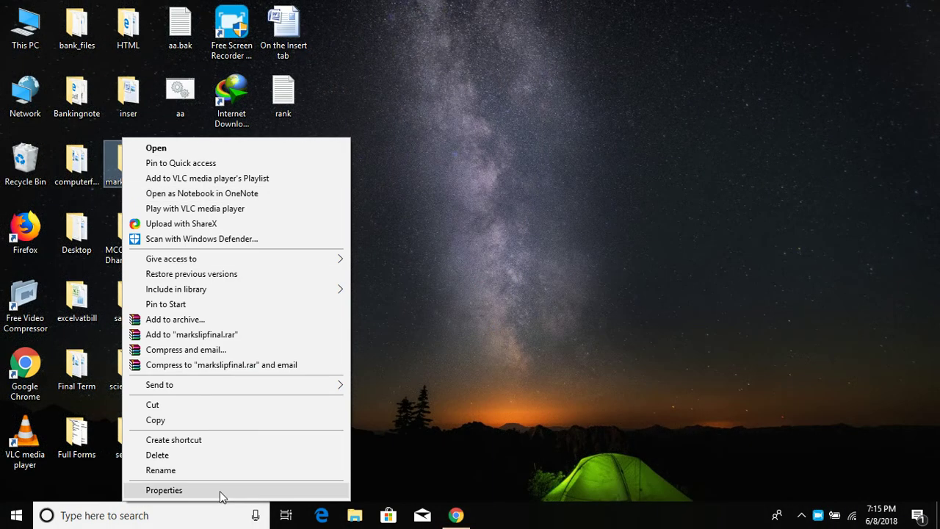
{"action": "left_click", "coordinate": [222, 492]}
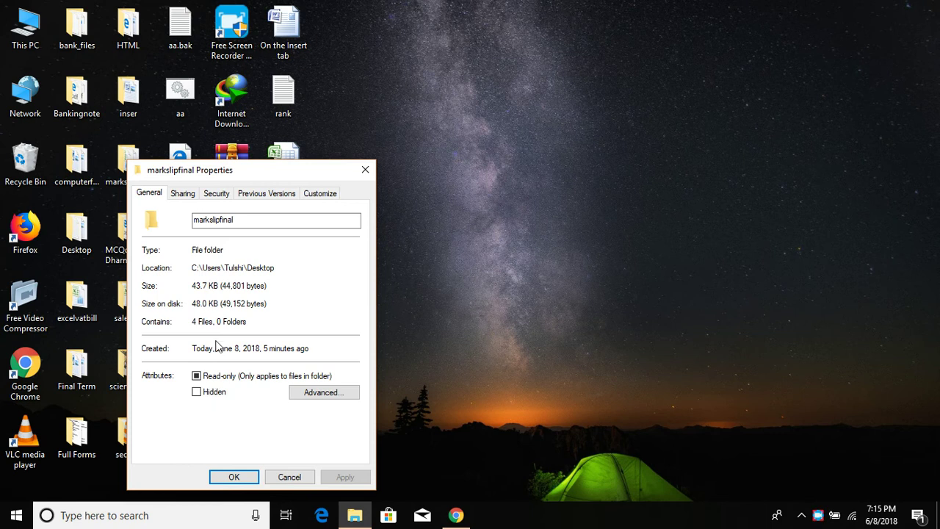
{"action": "left_click", "coordinate": [365, 170]}
{"action": "right_click", "coordinate": [236, 160]}
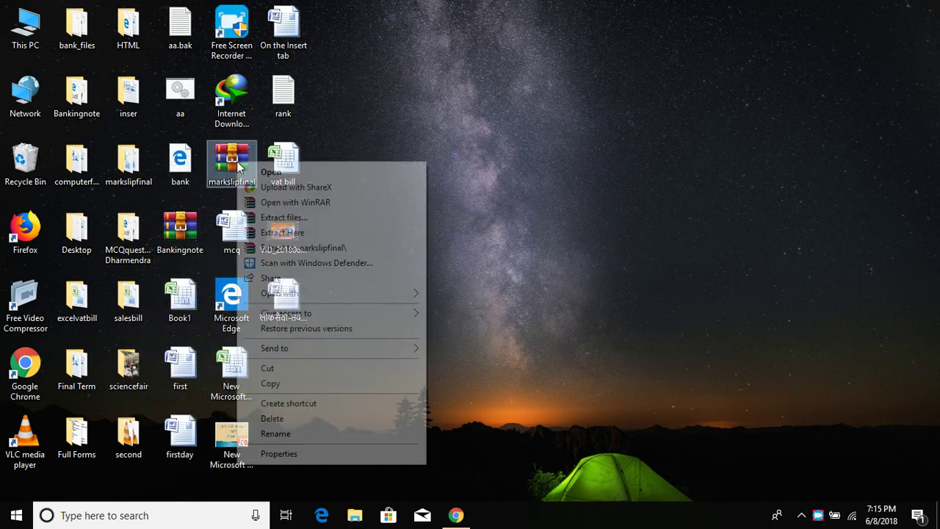
{"action": "left_click", "coordinate": [280, 453]}
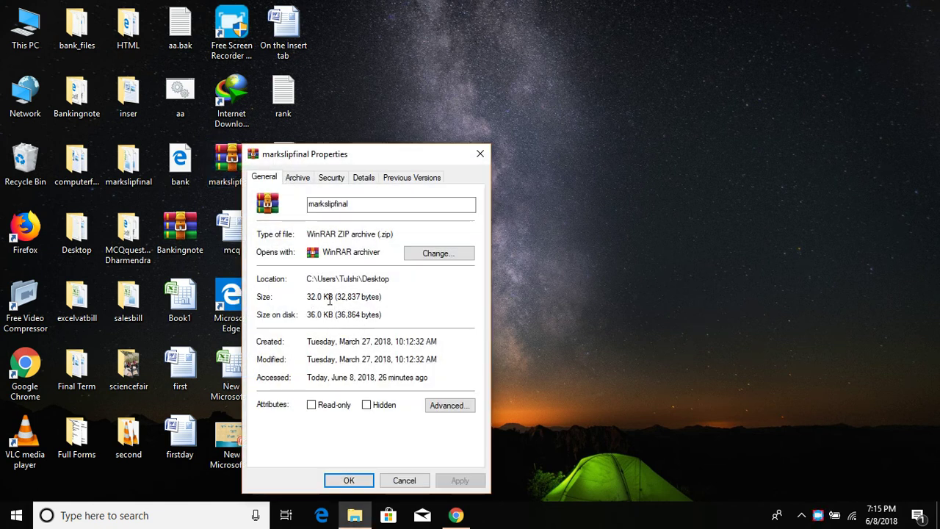
{"action": "left_click", "coordinate": [480, 154]}
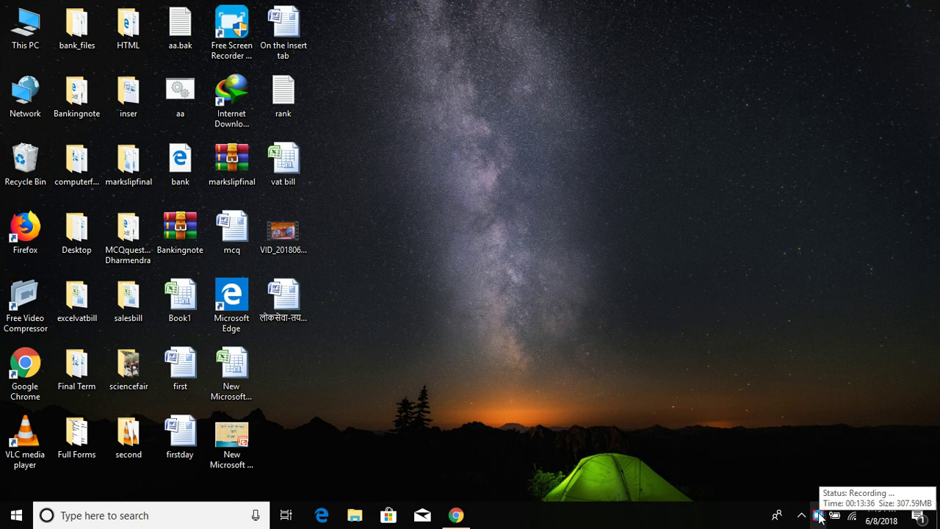
{"action": "left_click", "coordinate": [819, 516]}
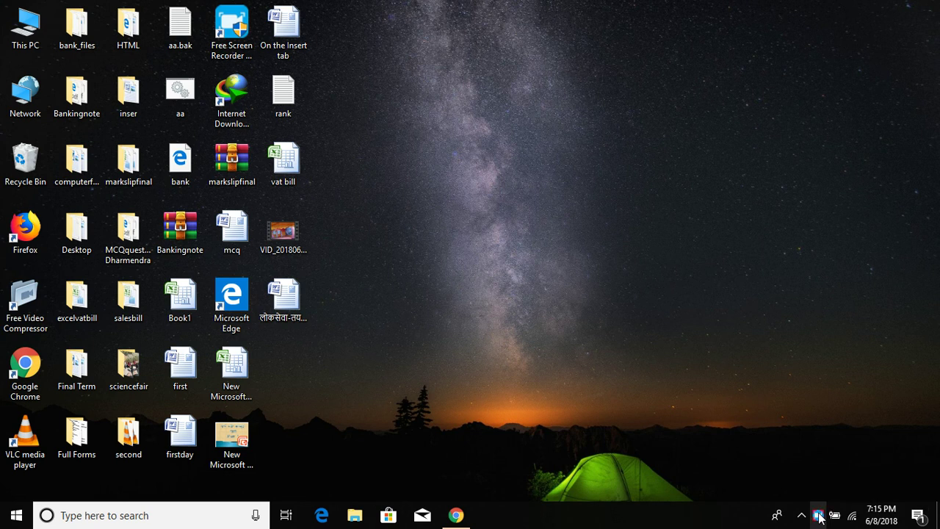
{"action": "right_click", "coordinate": [818, 516]}
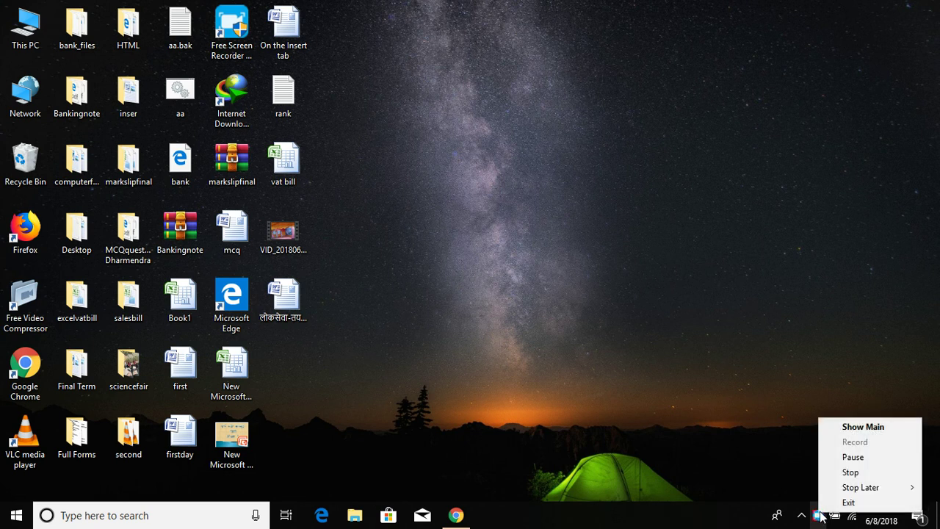